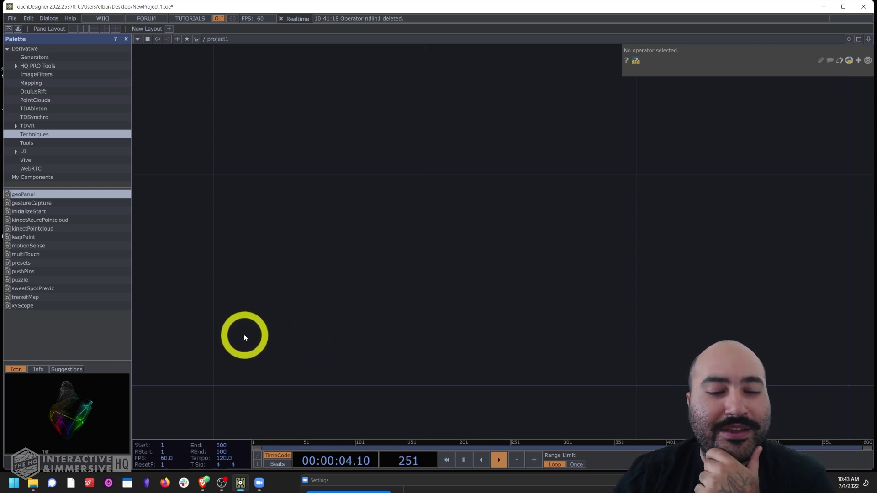
- Switch to the Brave browser, search the web for "ndi tools" and open the NDI Tools page on NDI.tv
click(204, 483)
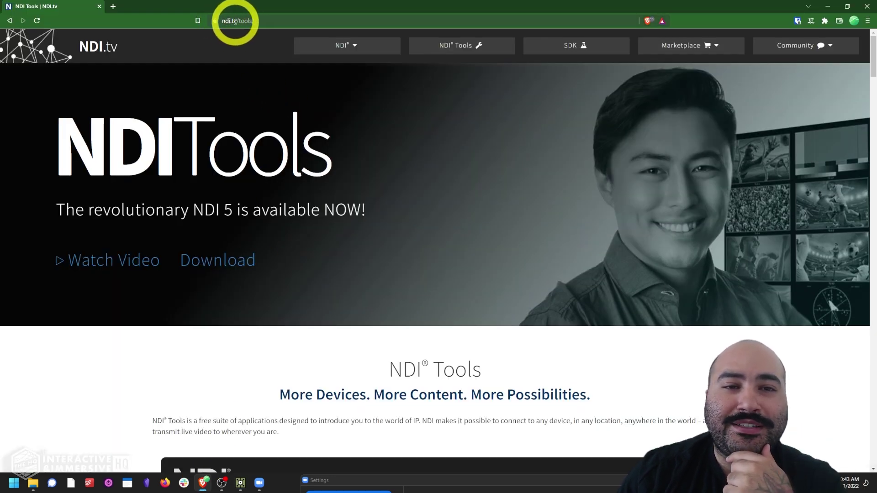
click(268, 20)
text(ndi tool)
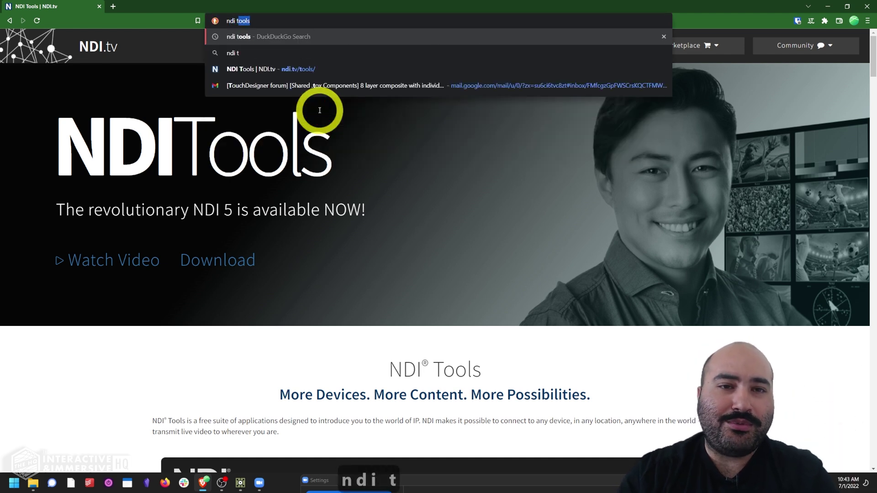
text(s)
key(Return)
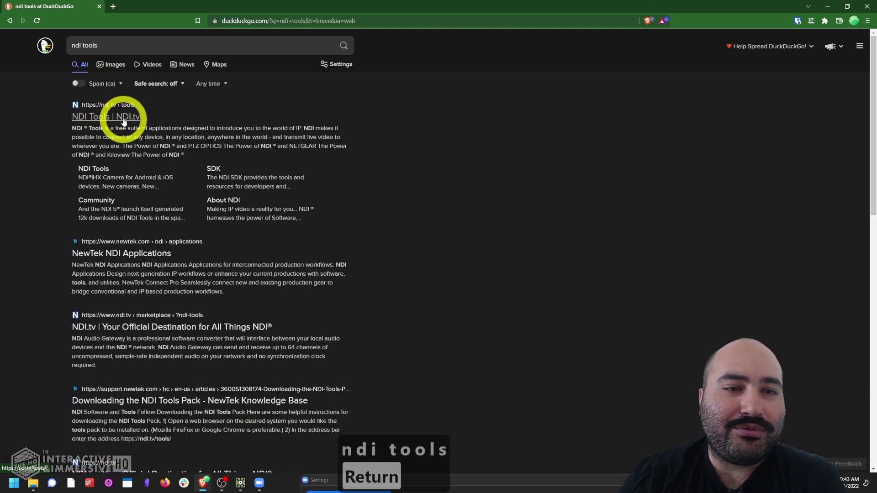
click(108, 118)
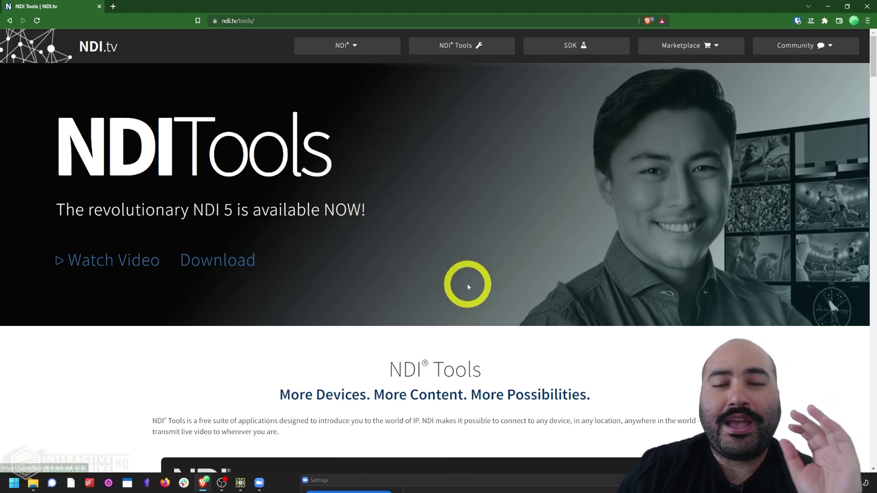
- Review the applications described on the NDI Tools page, including Bridge, Studio Monitor, Screen Capture and Webcam Input, then return to TouchDesigner
scroll(468, 286, down, 3)
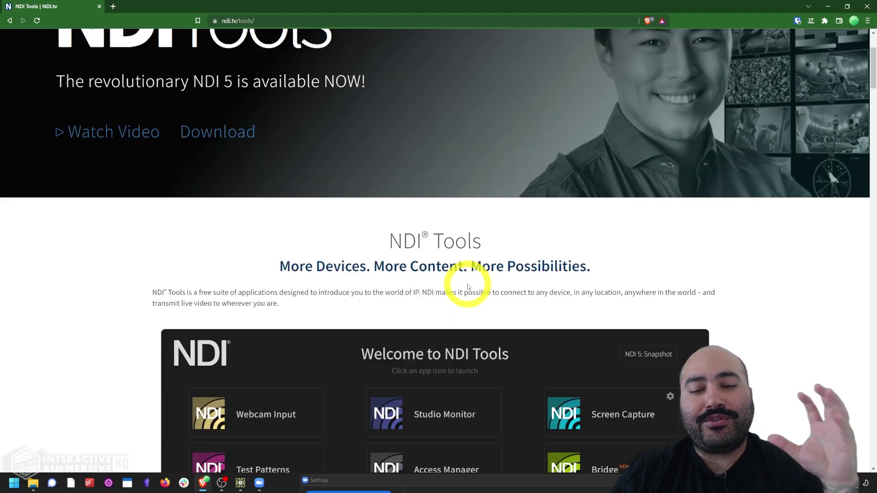
scroll(468, 286, down, 3)
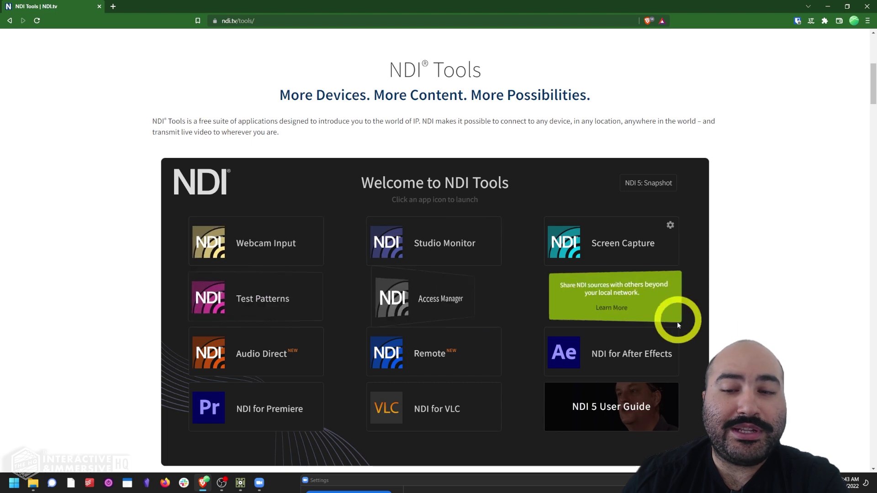
scroll(751, 321, down, 1)
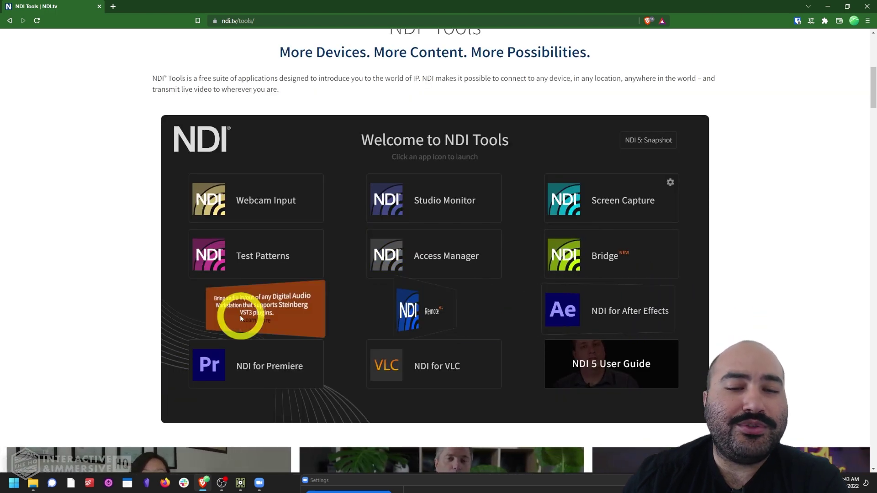
scroll(338, 206, down, 5)
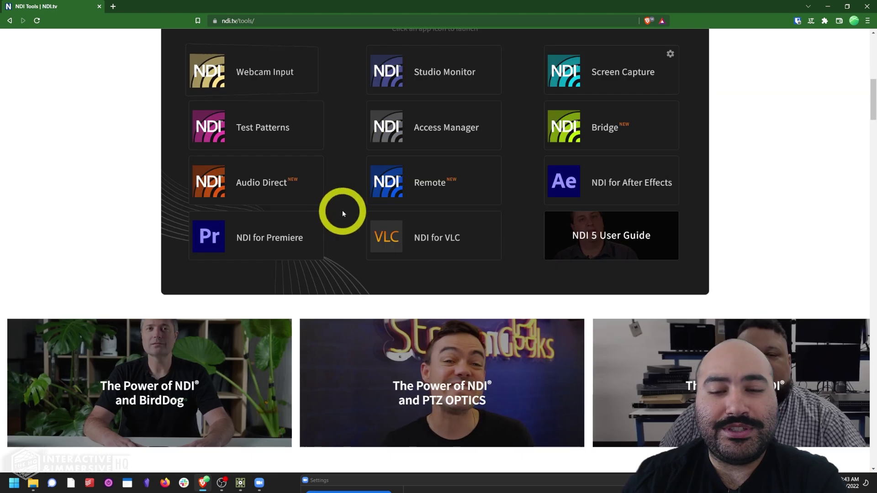
scroll(348, 222, down, 4)
scroll(393, 210, up, 2)
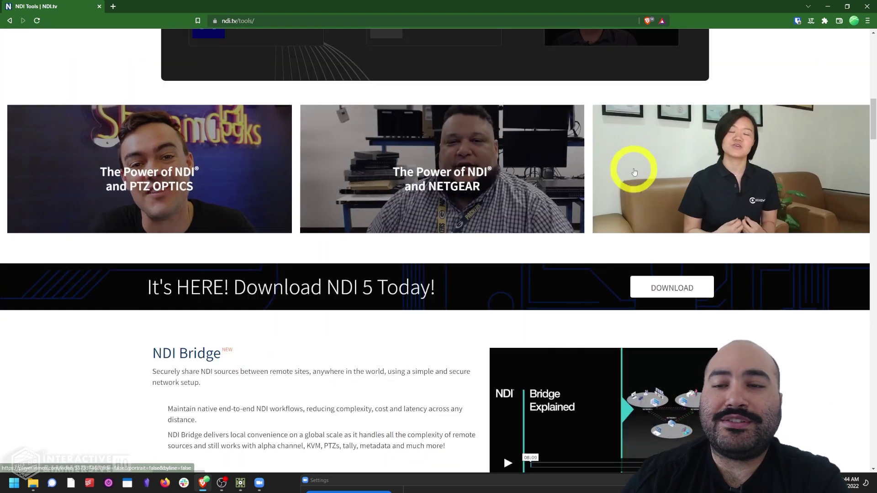
scroll(475, 181, down, 4)
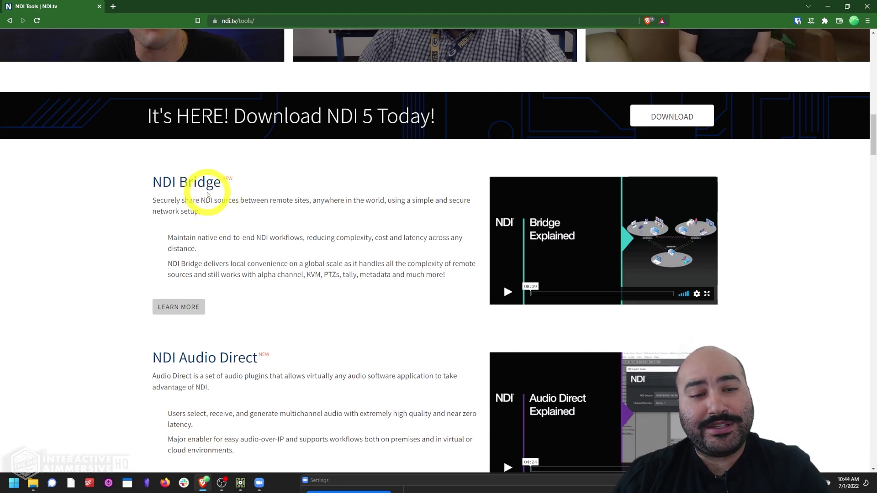
scroll(588, 234, down, 6)
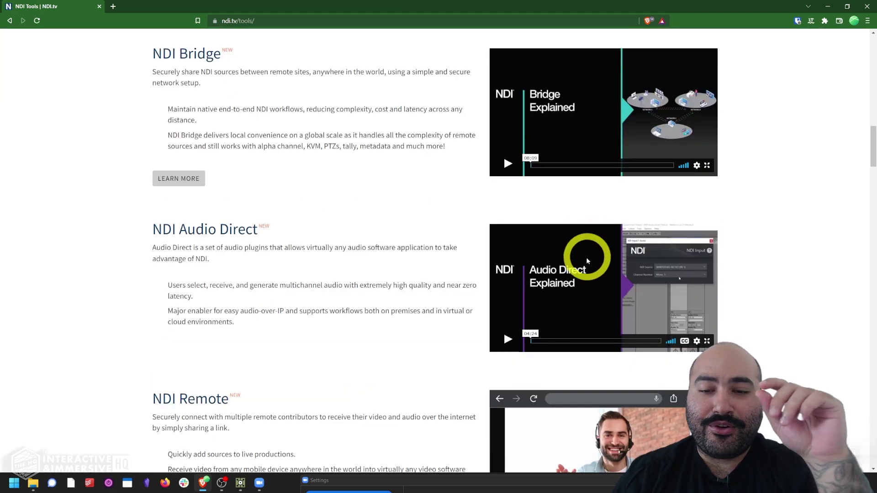
scroll(589, 278, down, 8)
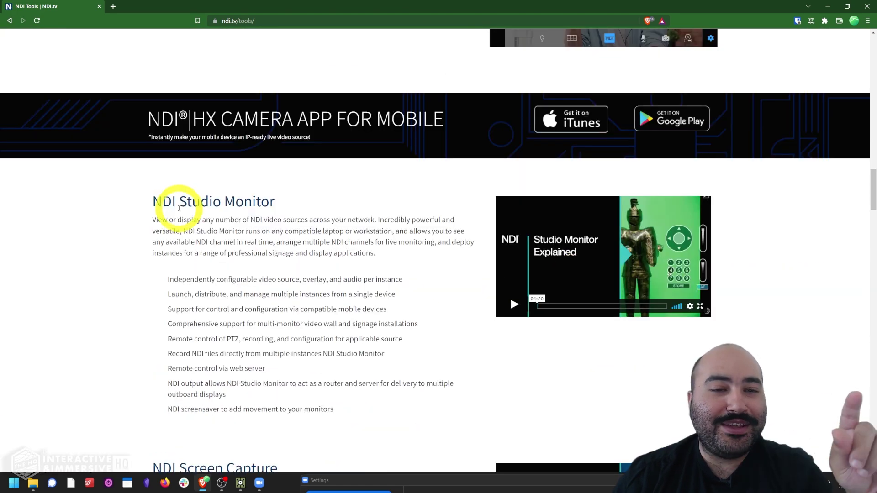
scroll(604, 249, down, 9)
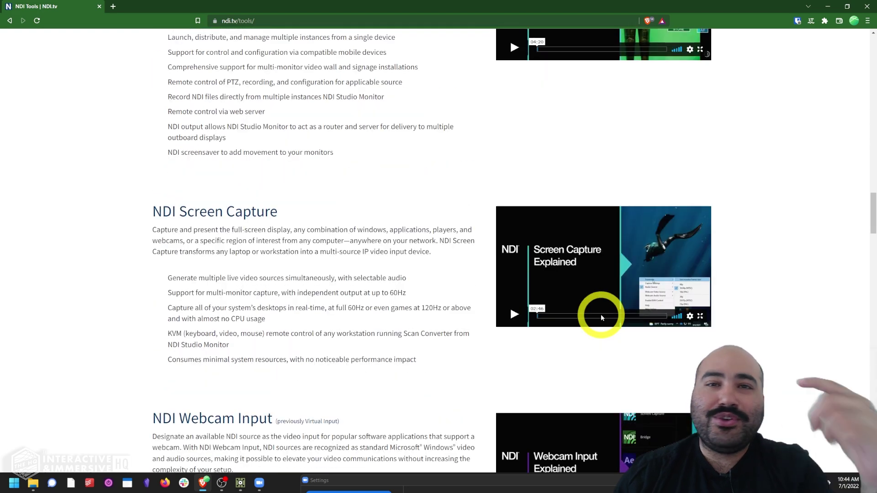
scroll(598, 316, down, 1)
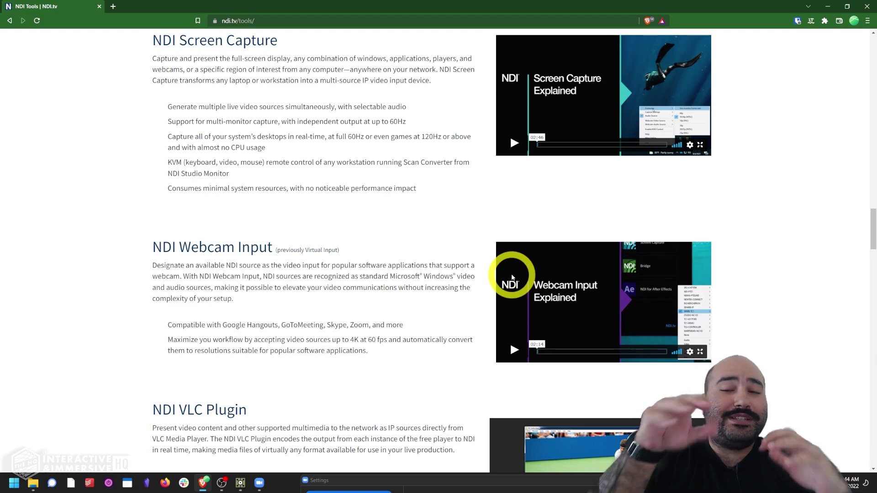
scroll(436, 328, up, 10)
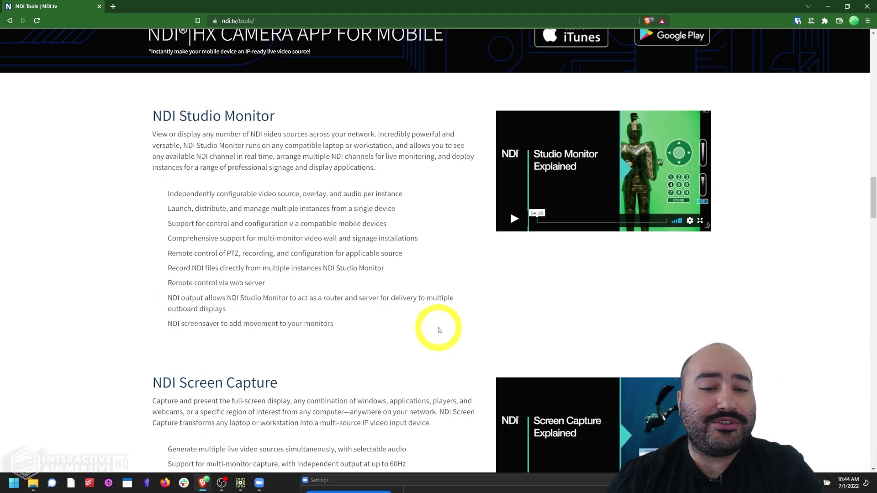
scroll(439, 330, up, 20)
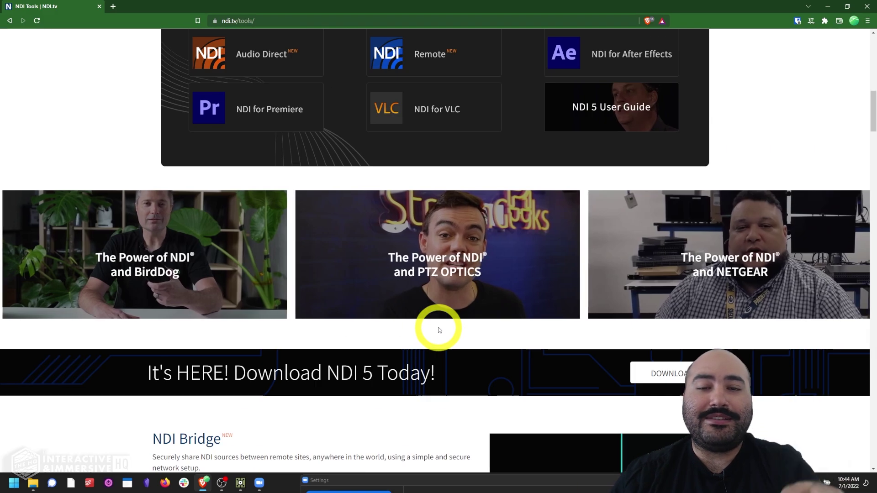
scroll(438, 328, up, 3)
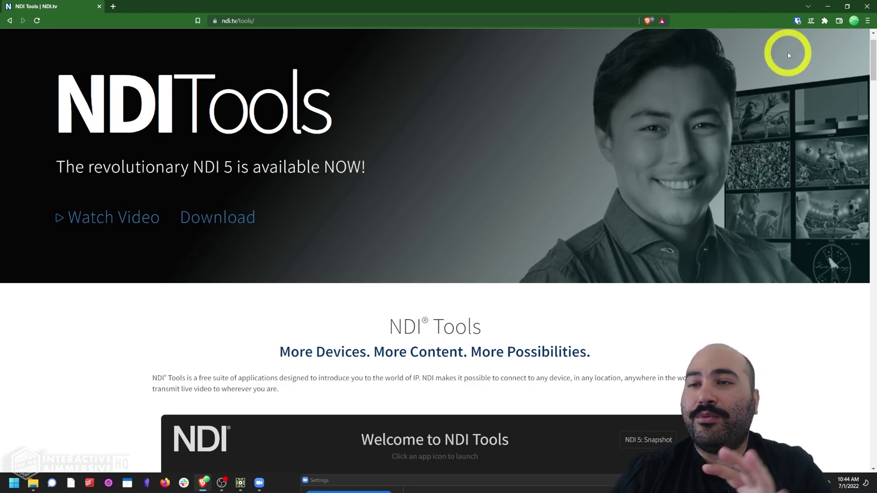
click(828, 10)
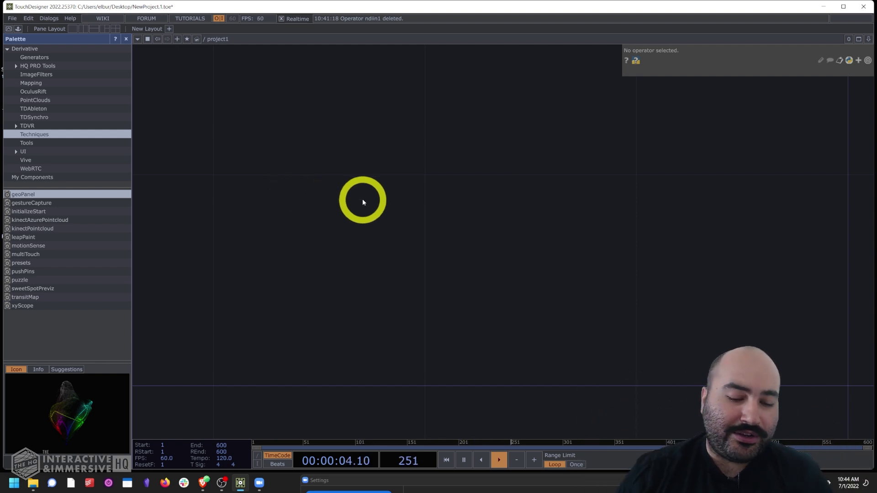
- Examine the contents of the NDI 5 Tools folder among all installed Windows apps, then close the list
key(super)
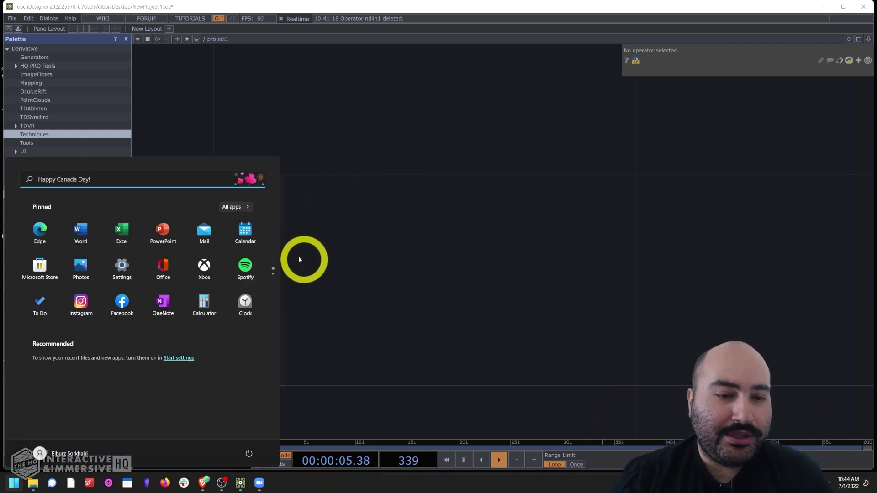
click(234, 207)
scroll(165, 267, down, 20)
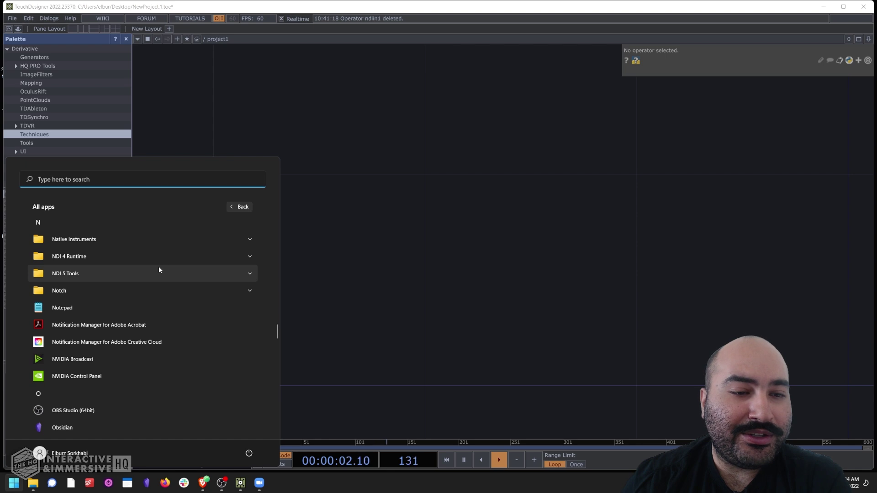
click(66, 274)
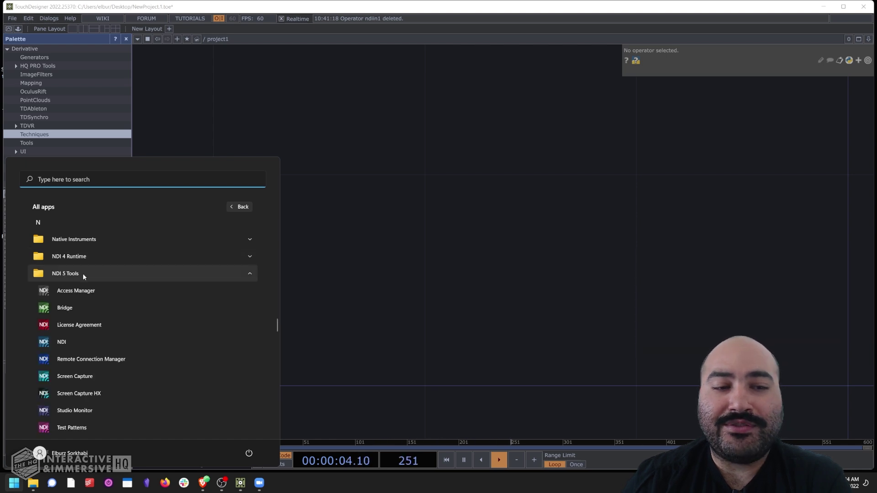
scroll(123, 283, down, 1)
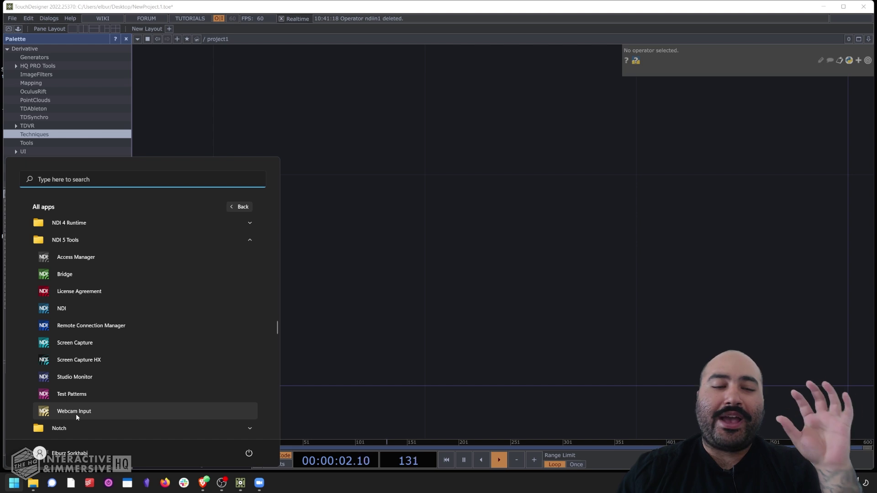
click(354, 259)
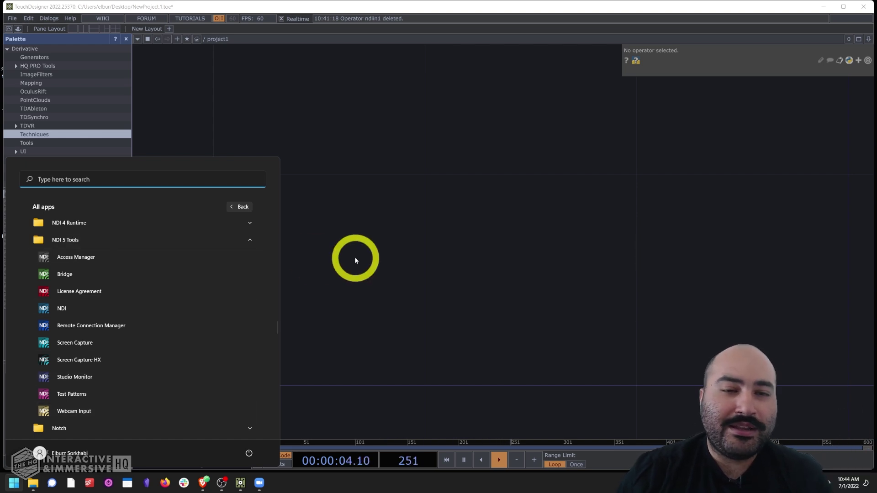
click(355, 259)
- Search Windows for "ndi" to look up the installed NDI app, then dismiss the search
key(super)
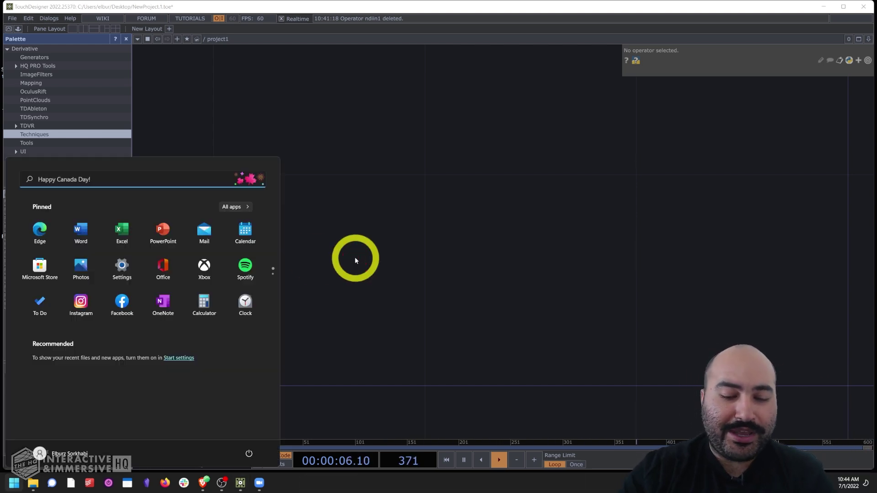
text(ndi)
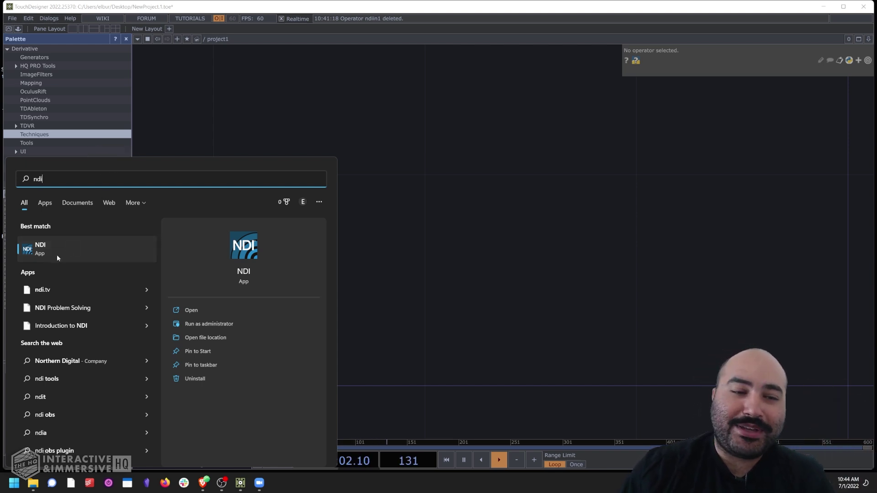
click(268, 108)
- Bring up the installed apps list again and review the individual NDI 5 Tools programs, then go back to the empty network
key(super)
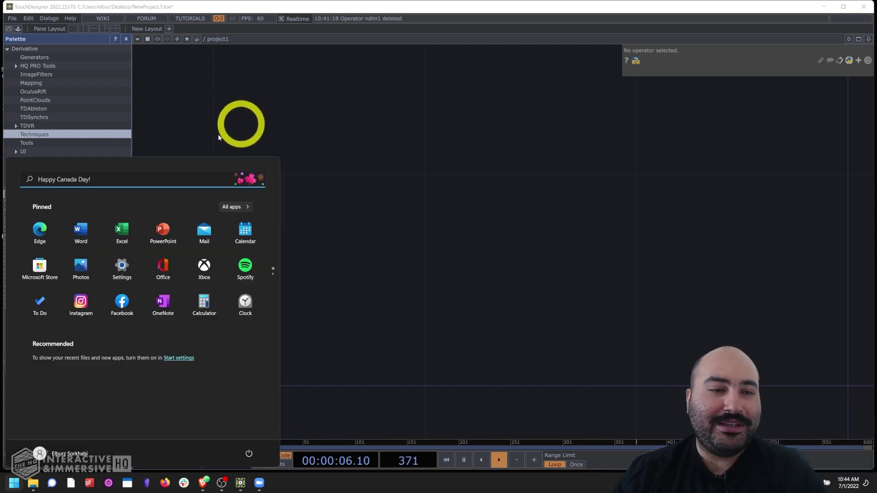
click(235, 207)
scroll(135, 267, down, 10)
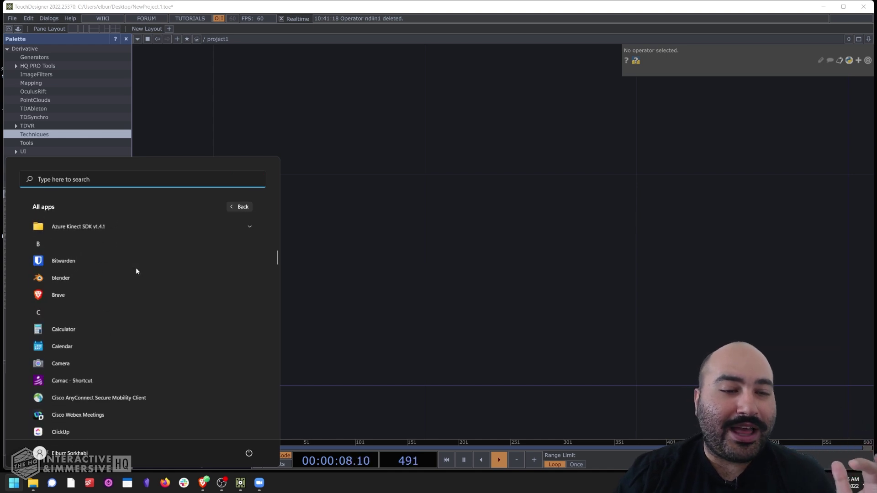
scroll(136, 271, down, 6)
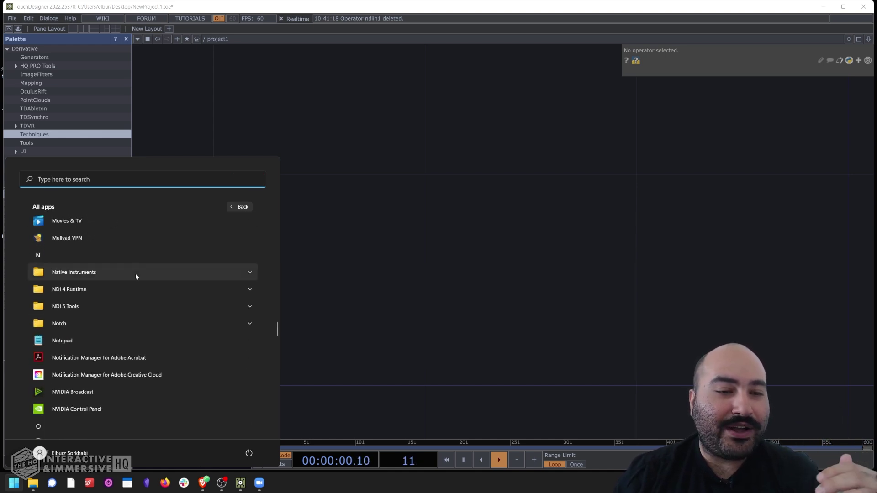
click(73, 296)
scroll(87, 329, down, 3)
scroll(85, 347, up, 2)
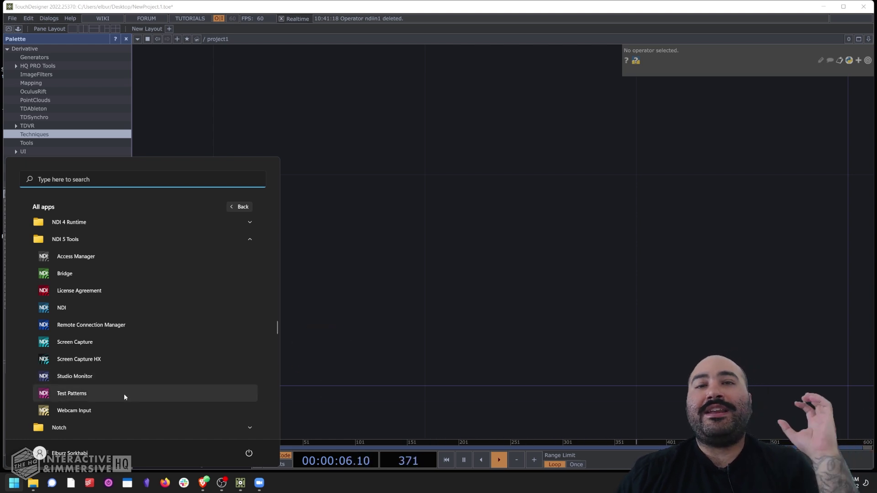
click(448, 267)
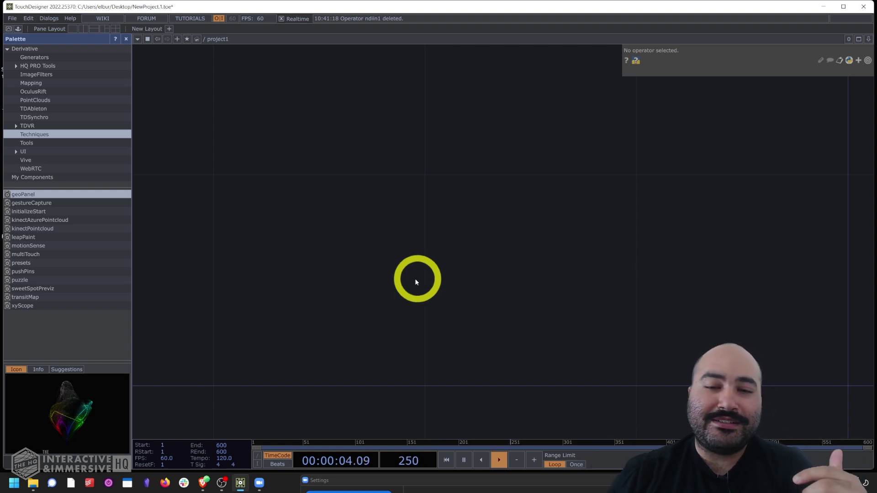
- Add an NDI In TOP to the project1 network
key(Tab)
text(n)
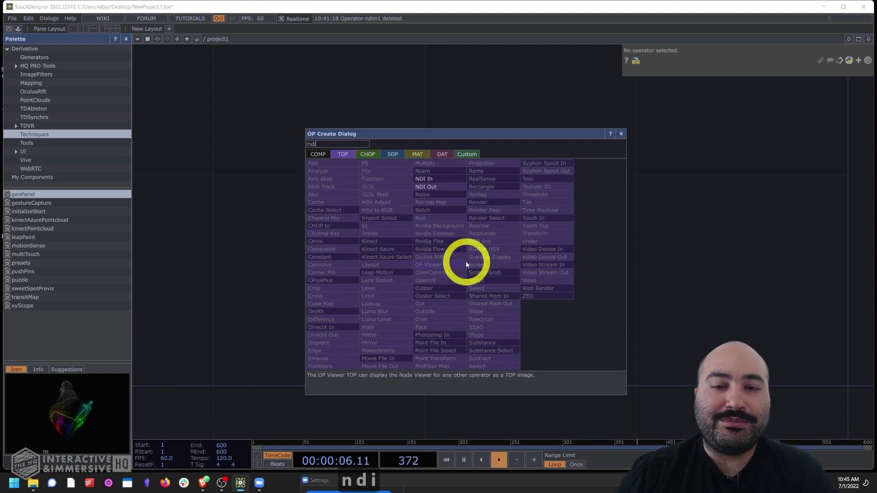
click(433, 179)
click(462, 234)
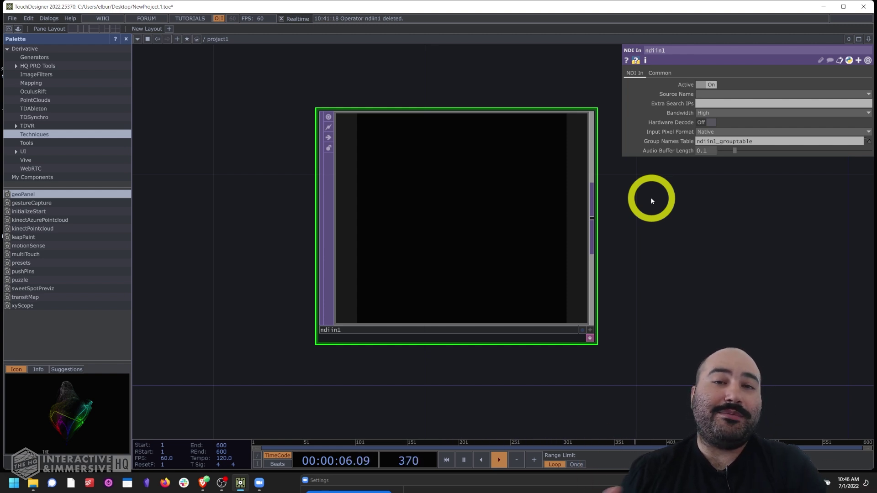
- Launch Test Patterns from the NDI 5 Tools folder among the installed Windows apps
click(14, 484)
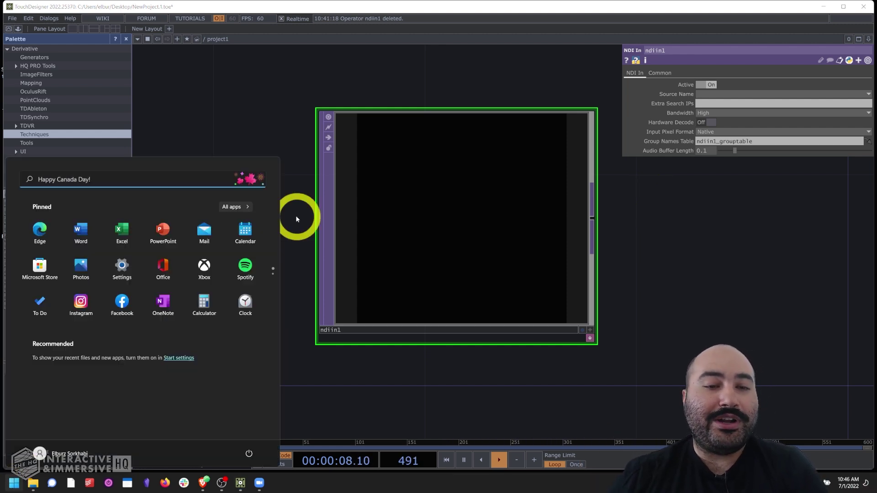
click(239, 210)
scroll(134, 314, down, 10)
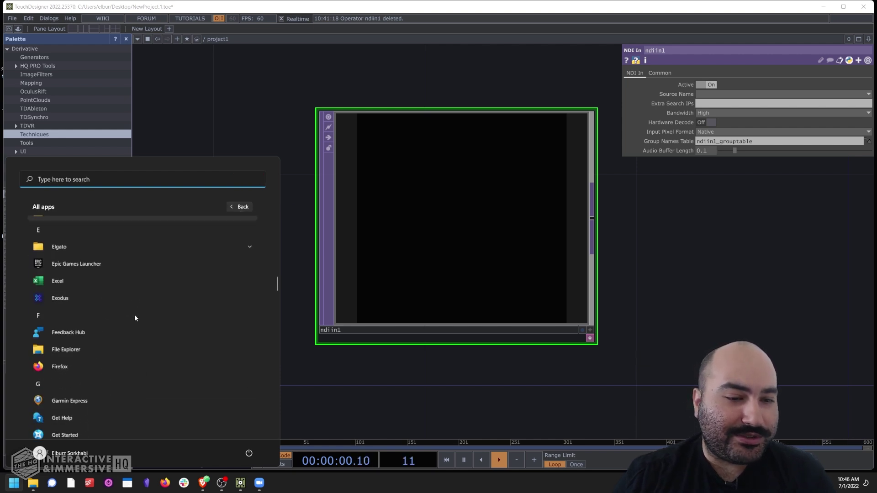
scroll(135, 315, down, 10)
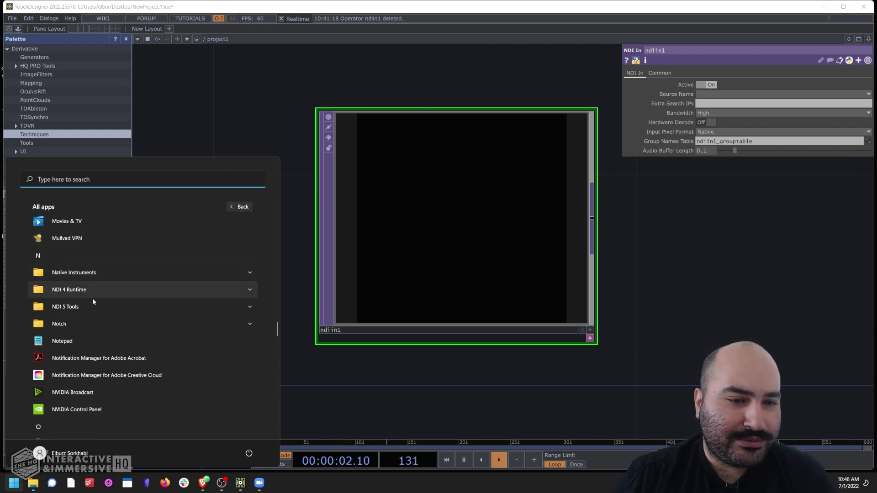
click(67, 306)
scroll(86, 320, down, 3)
click(78, 362)
- Broadcast the Cross Hatch pattern over NDI and shift the Test Patterns window slightly down
click(423, 273)
click(339, 181)
scroll(322, 233, up, 15)
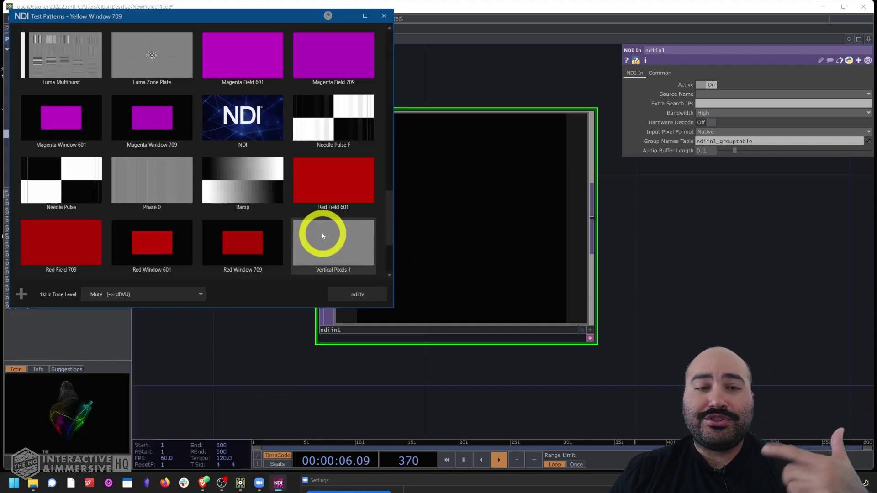
scroll(322, 234, up, 3)
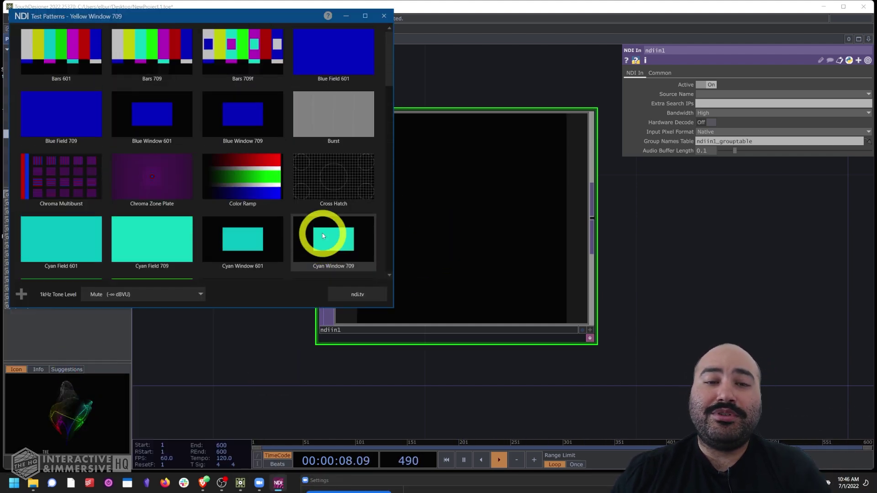
click(320, 174)
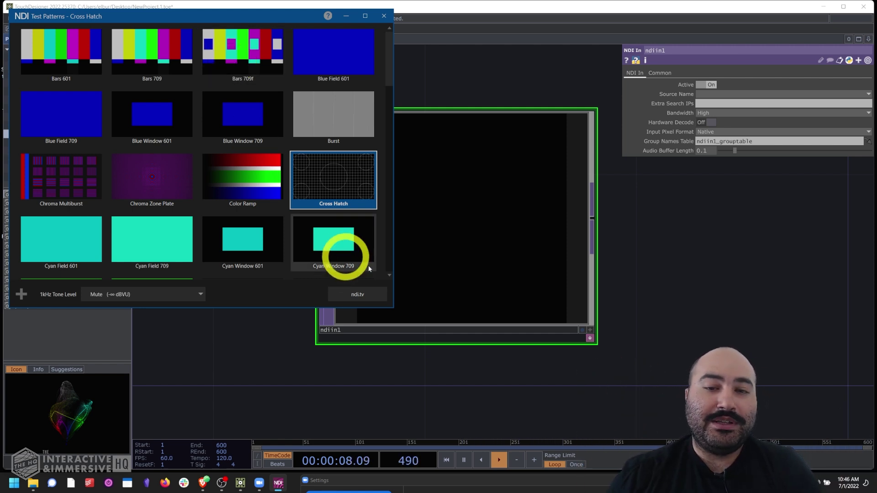
drag(79, 19, 83, 64)
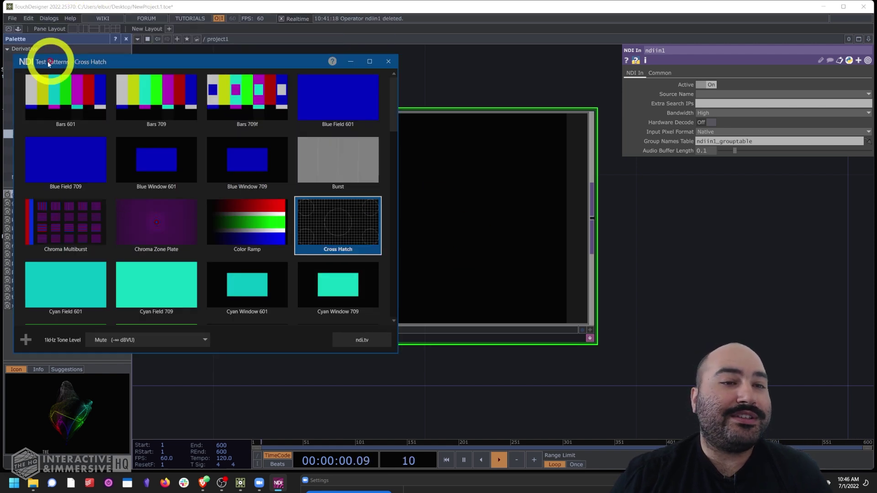
- Set the Source Name of ndiin1 in TouchDesigner to DESKTOP-3PP40TI (Test Pattern) and enlarge the view of the received image
click(465, 211)
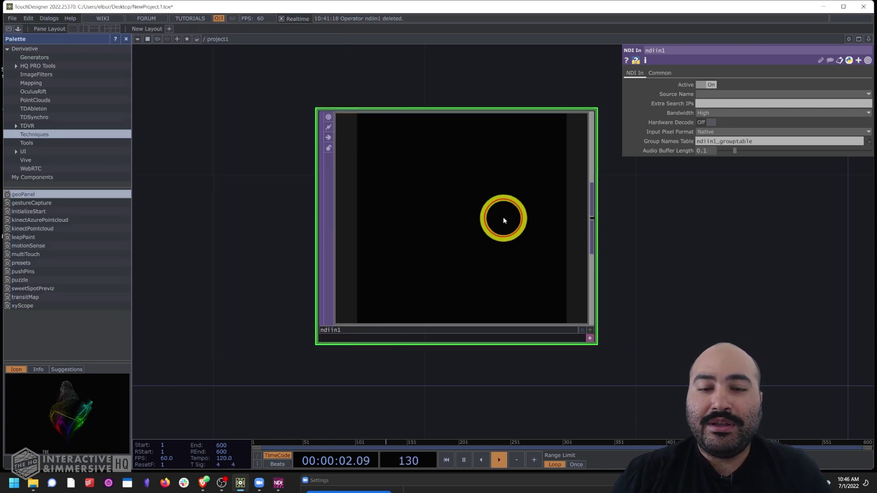
click(708, 95)
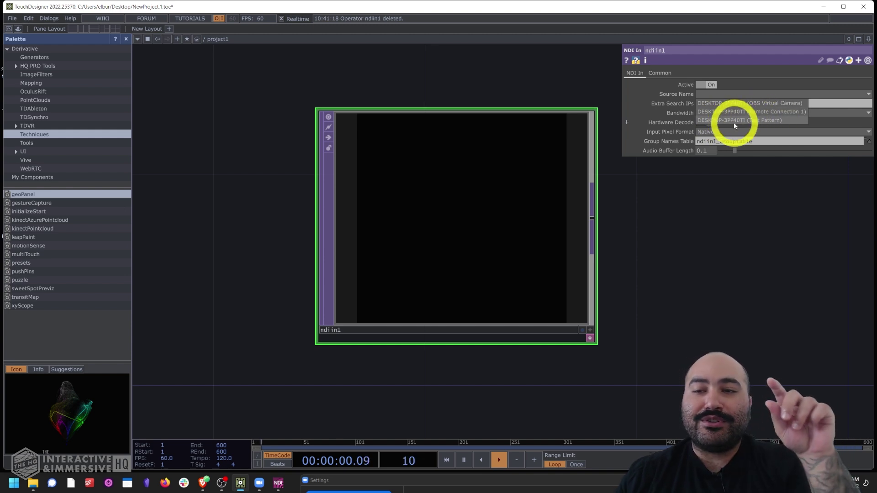
click(761, 122)
drag(662, 287, 608, 290)
scroll(479, 199, up, 3)
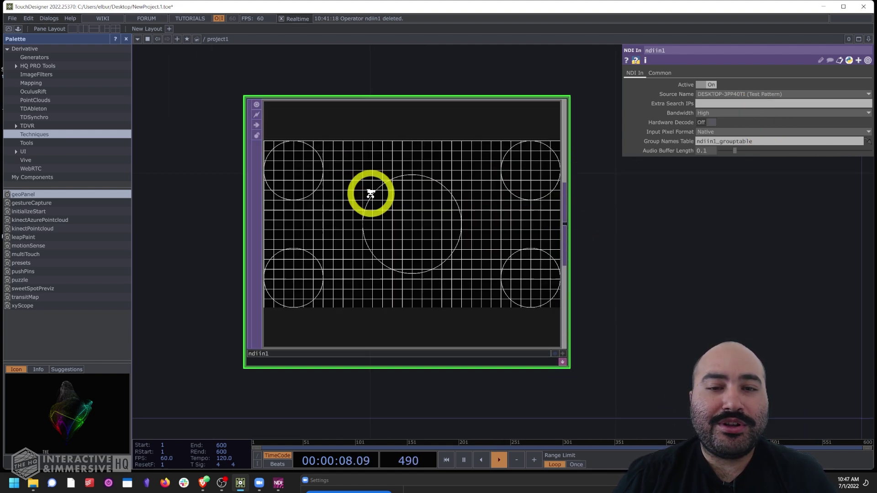
drag(370, 199, 458, 206)
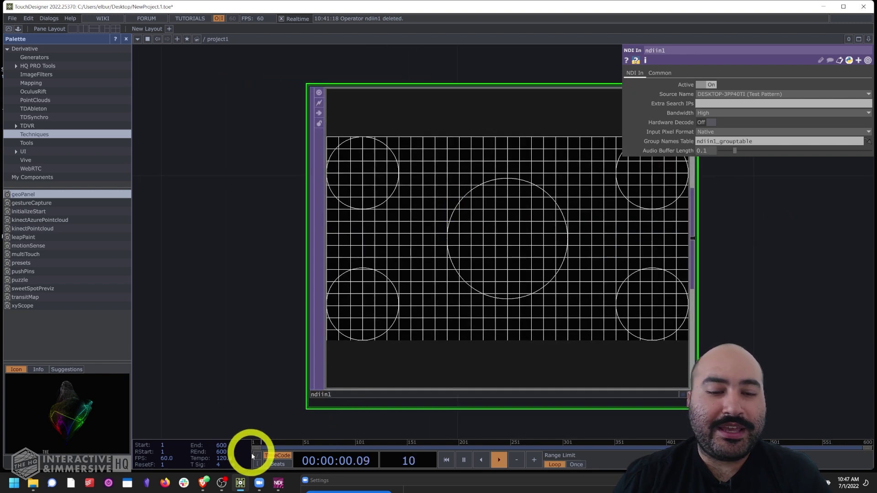
- Switch to Test Patterns and try several patterns on the live feed, including Chroma Zone Plate, Bars 601, Bars 709 and IRE Field 40
click(278, 484)
click(137, 221)
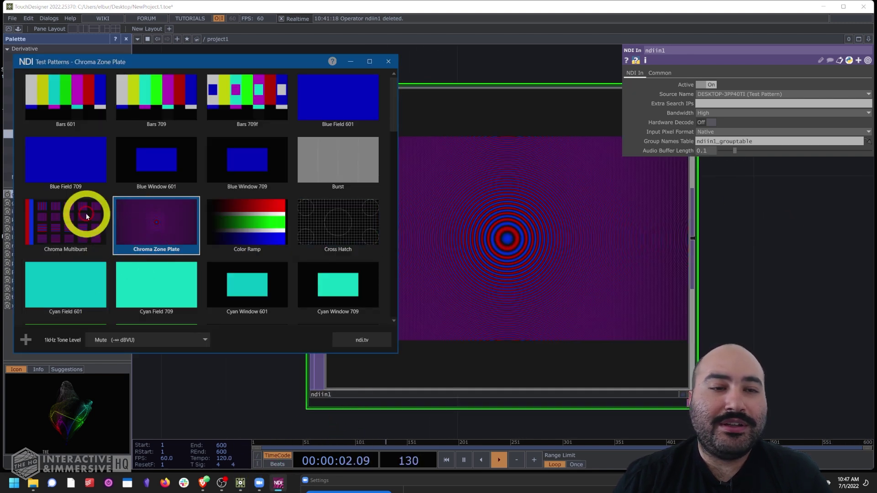
click(71, 118)
click(157, 112)
scroll(242, 157, down, 3)
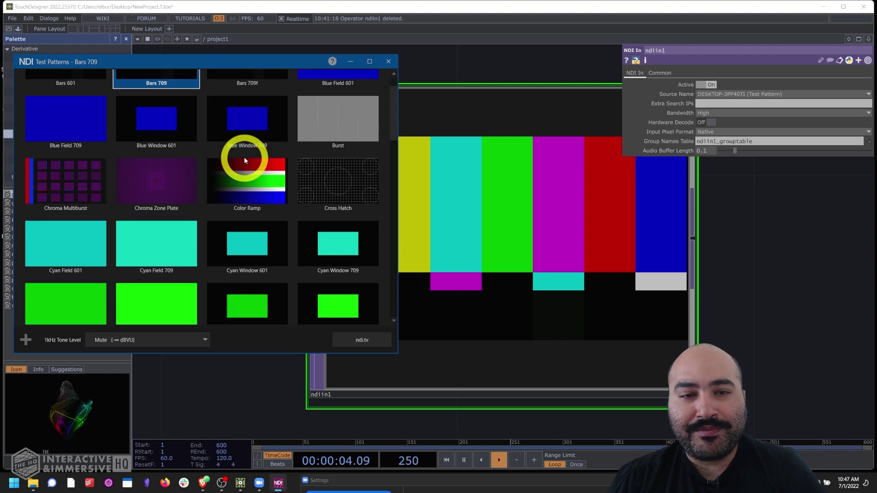
scroll(245, 214, down, 2)
click(247, 229)
scroll(243, 238, down, 2)
click(243, 273)
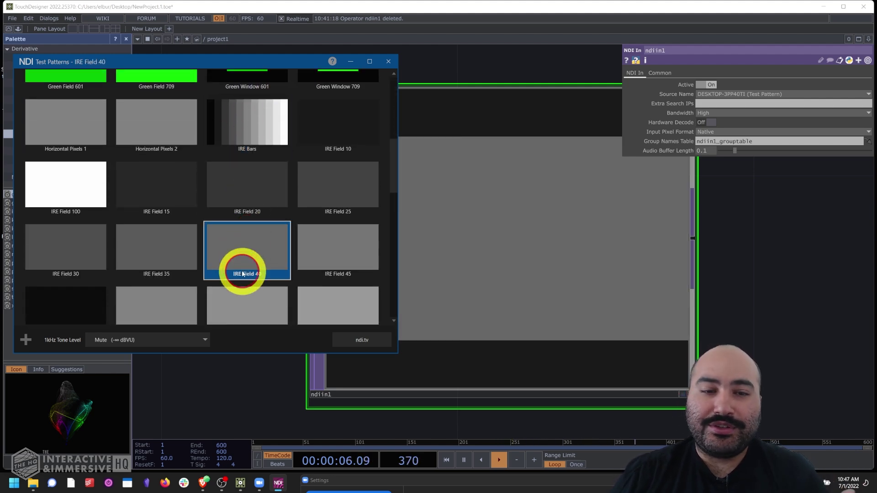
- Try further patterns from the lower part of the collection on the feed, including Luma Multiburst, and finish on YC
scroll(226, 274, down, 2)
scroll(224, 278, down, 5)
click(233, 261)
scroll(231, 274, down, 1)
click(229, 300)
click(169, 229)
click(69, 226)
scroll(84, 229, down, 3)
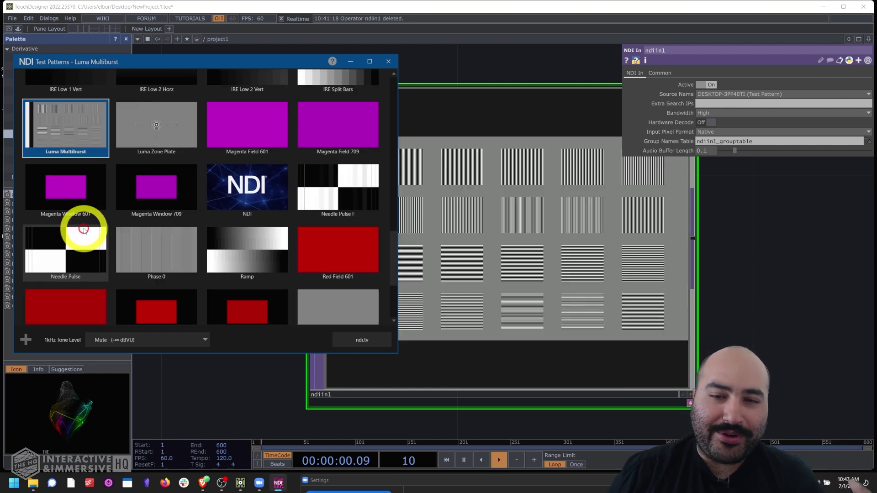
click(91, 232)
click(282, 210)
click(255, 266)
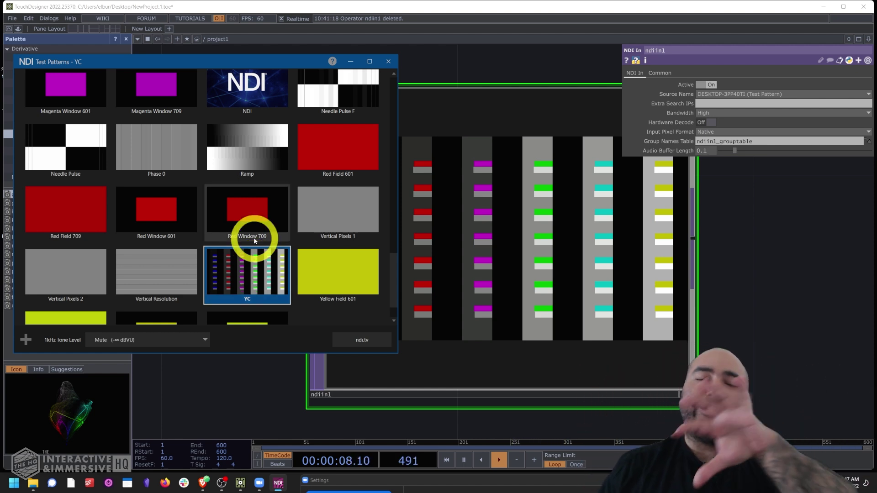
scroll(255, 240, down, 1)
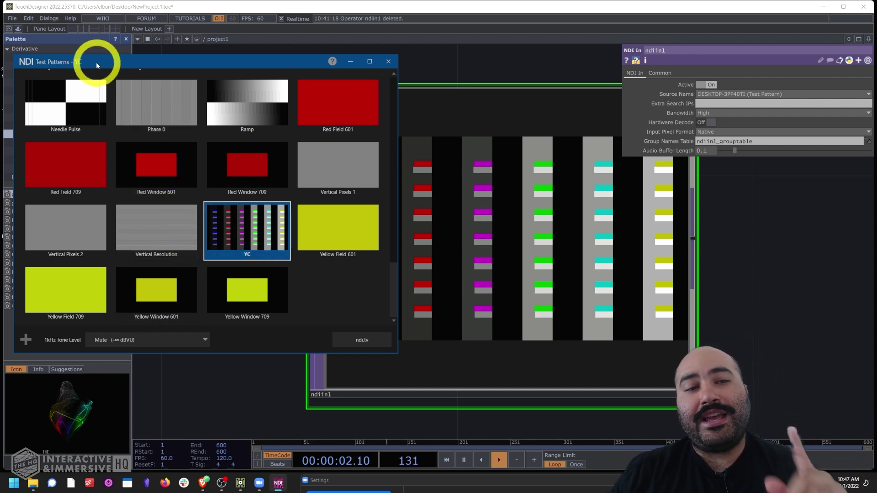
- Add the blue network cable photo as a custom test pattern, broadcast it and inspect it on ndiin1 in TouchDesigner
click(27, 340)
click(262, 132)
click(371, 286)
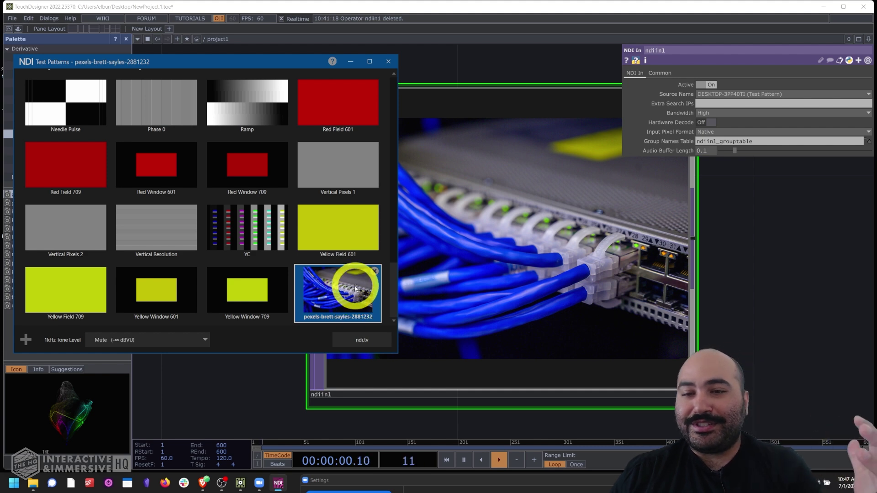
click(569, 248)
scroll(754, 268, down, 3)
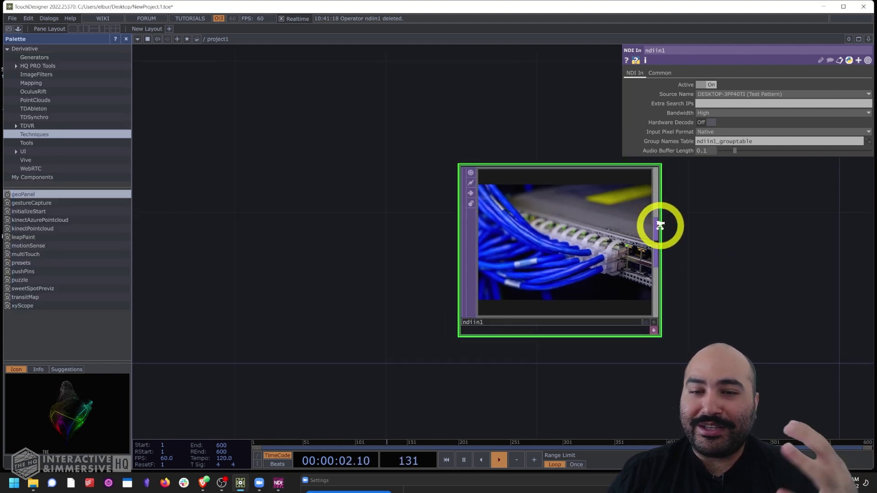
scroll(660, 225, up, 3)
- Delete the custom cable photo from Test Patterns and review the available 1kHz tone levels, then return to the TouchDesigner network
click(278, 482)
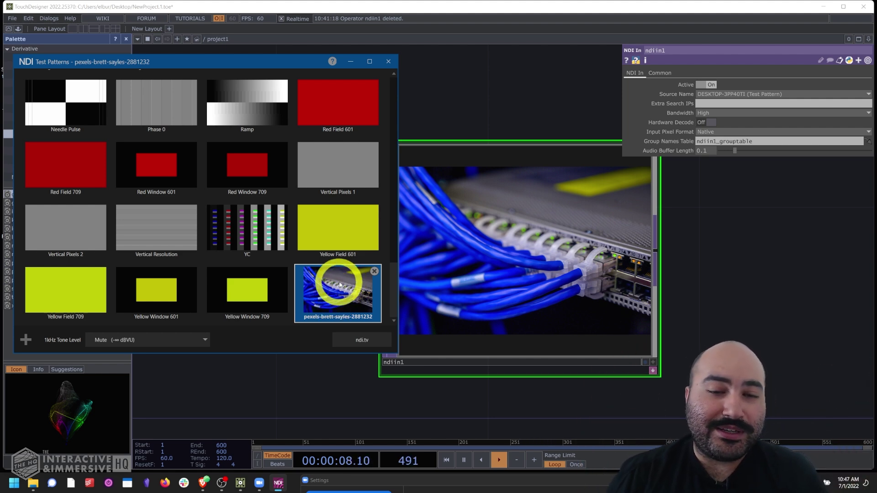
click(374, 272)
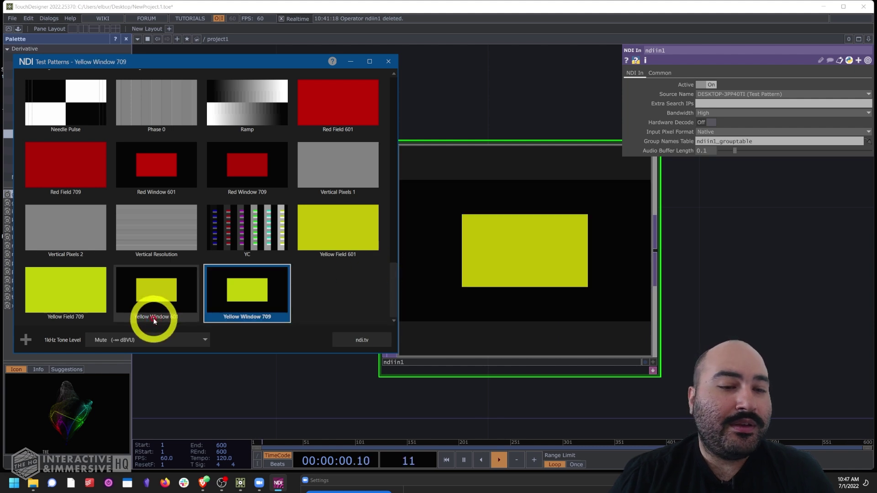
click(119, 340)
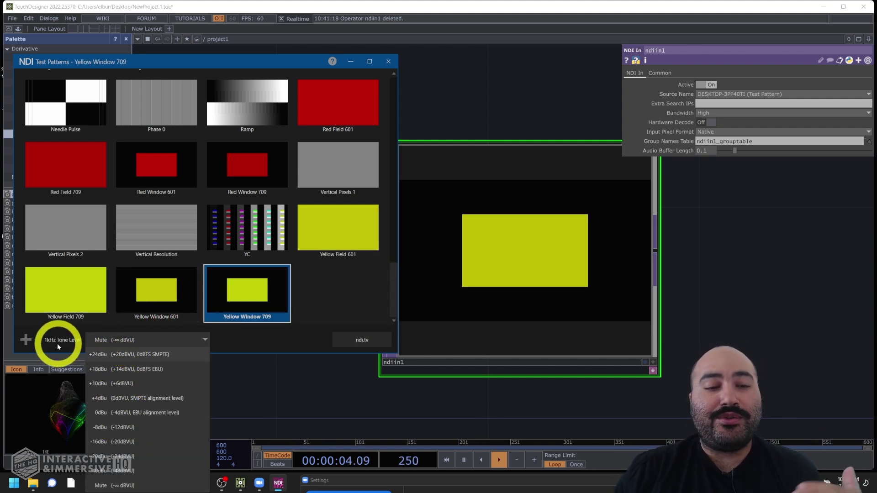
click(48, 341)
click(125, 341)
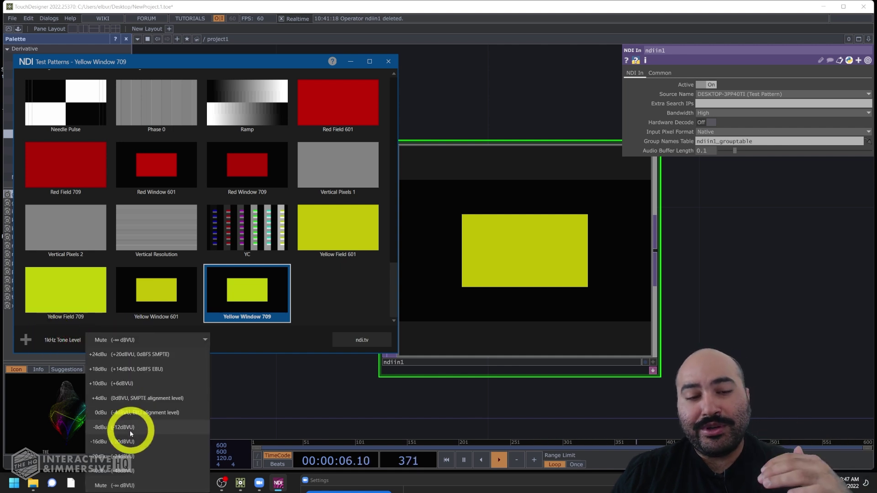
click(587, 286)
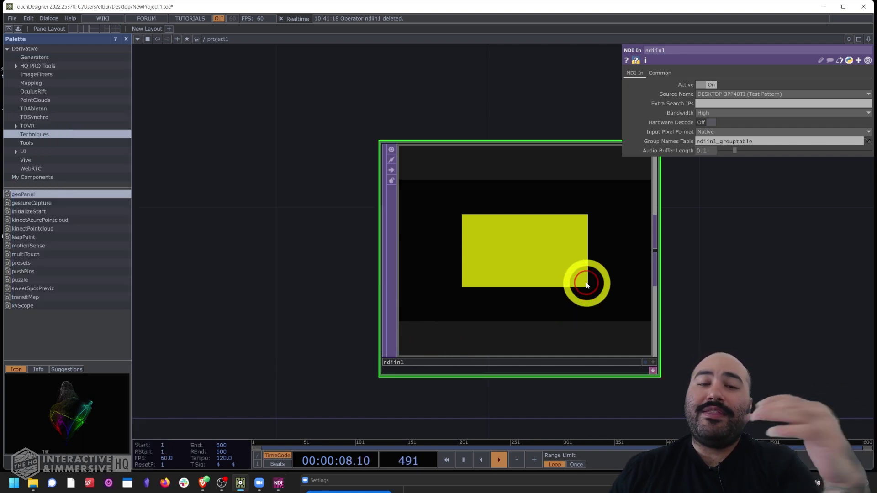
scroll(586, 286, down, 3)
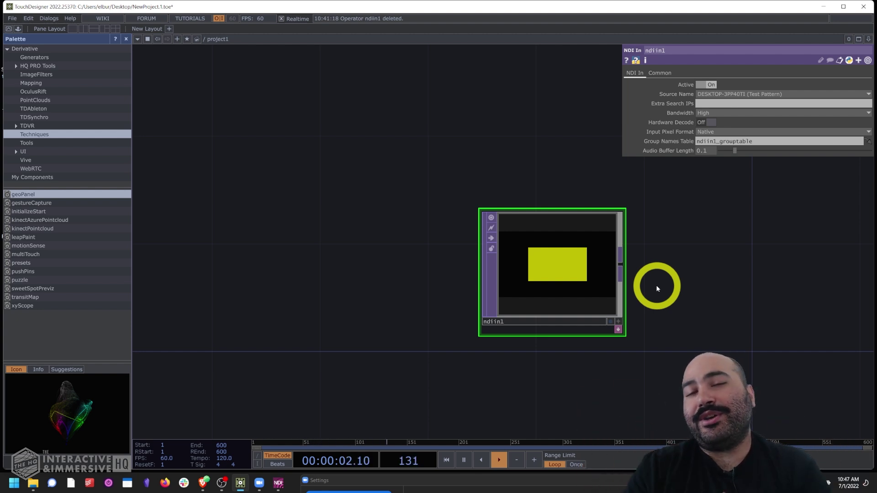
- Switch back to Test Patterns and broadcast the NDI logo pattern to ndiin1
click(278, 484)
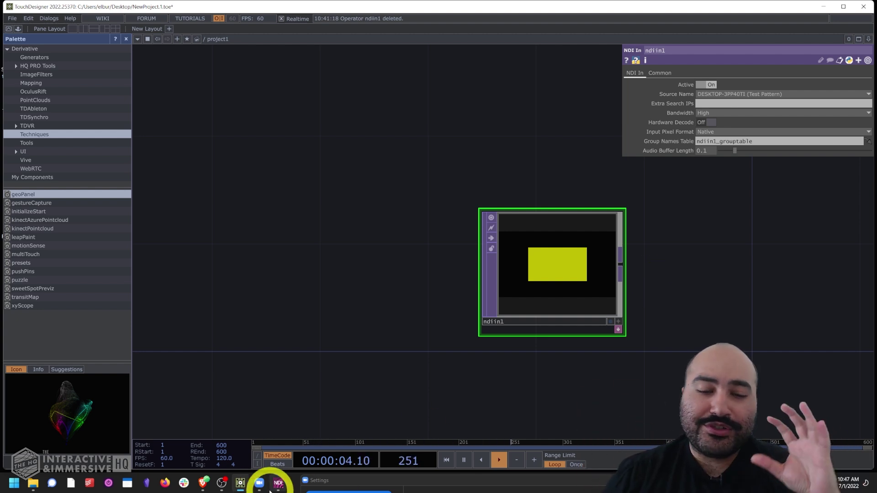
scroll(313, 284, up, 7)
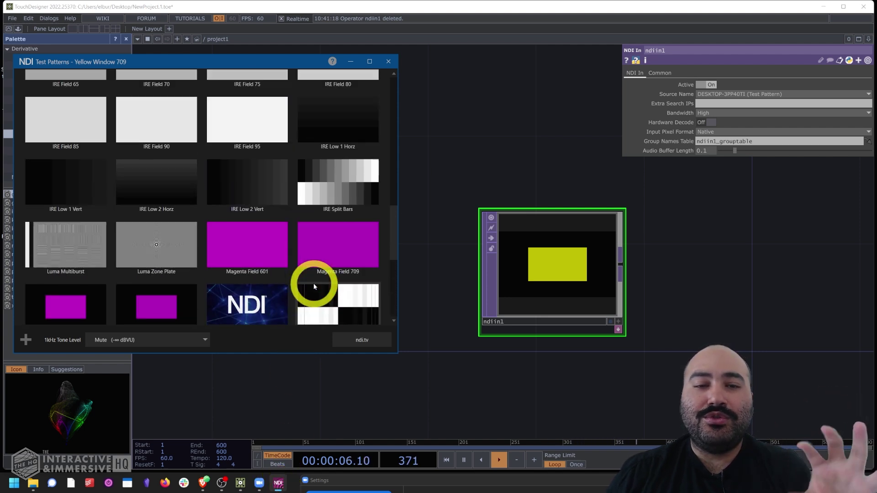
scroll(319, 280, down, 2)
click(261, 249)
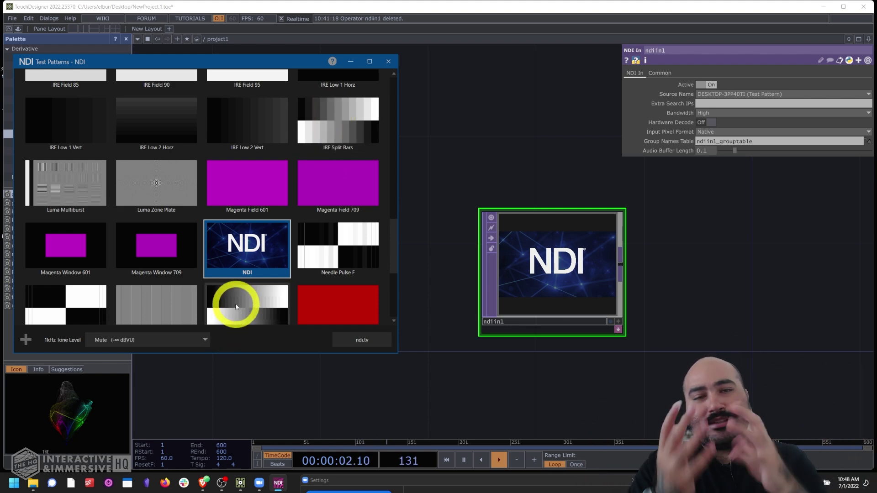
- Launch Studio Monitor from the NDI 5 Tools folder among the installed Windows apps
click(13, 483)
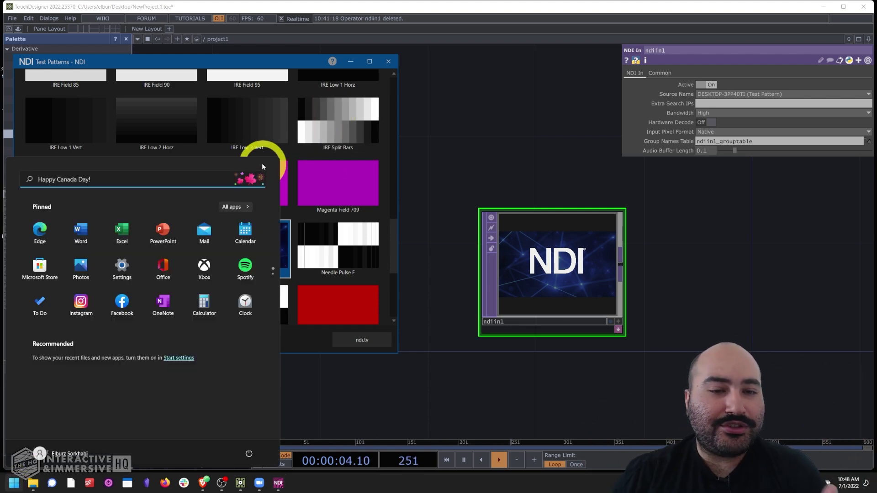
click(234, 209)
scroll(147, 296, down, 10)
scroll(146, 296, down, 15)
click(137, 273)
scroll(110, 295, down, 3)
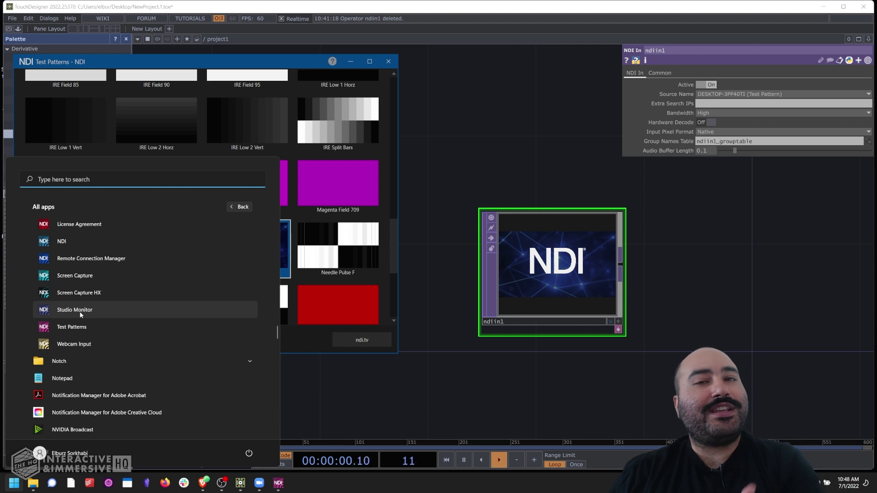
click(80, 314)
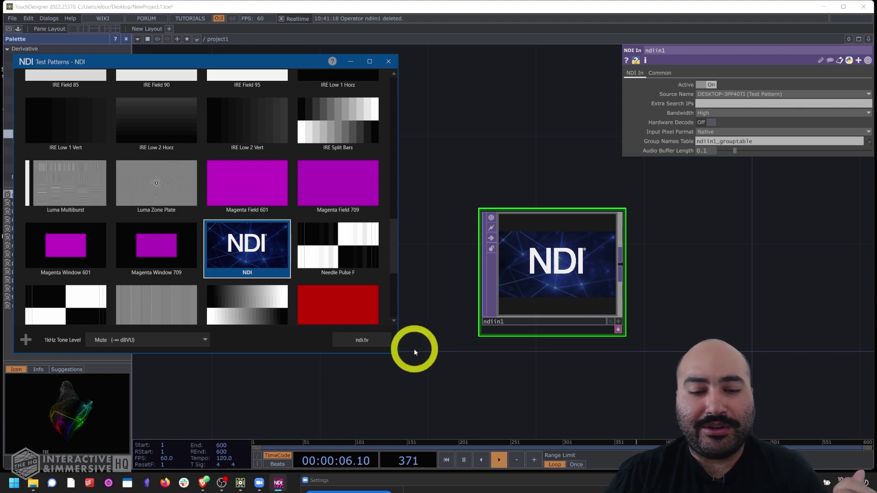
- Bring the Studio Monitor window to the front, reposition it over the TouchDesigner network and reveal its on-screen controls
click(429, 401)
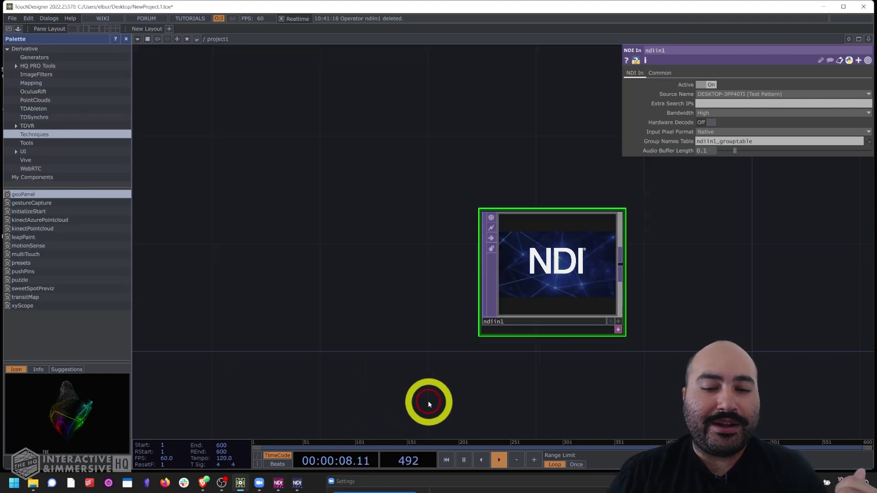
click(278, 483)
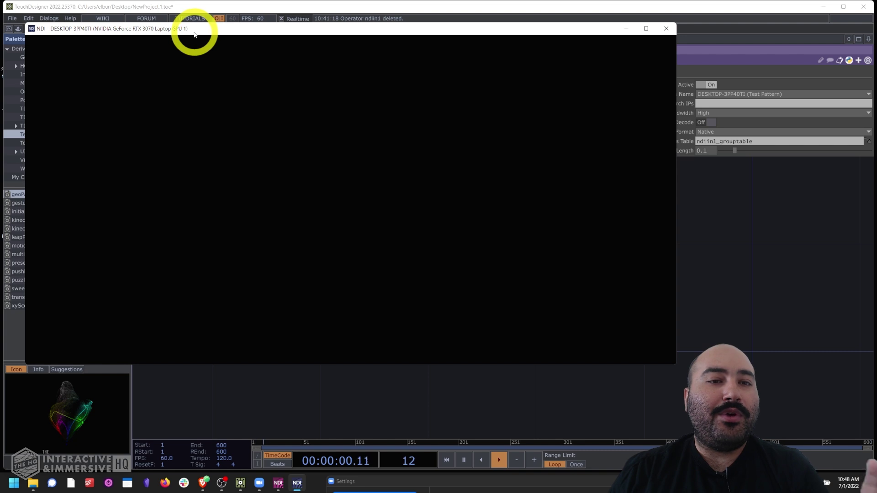
drag(194, 34, 241, 39)
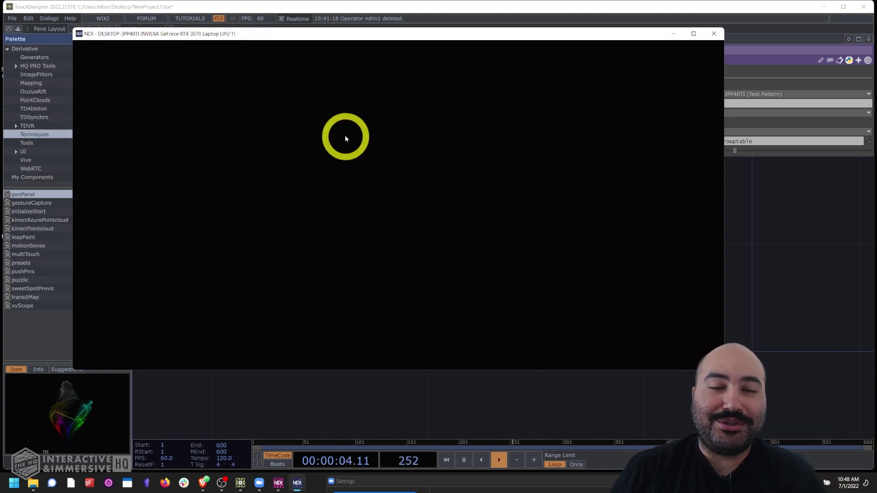
mouse_move(364, 137)
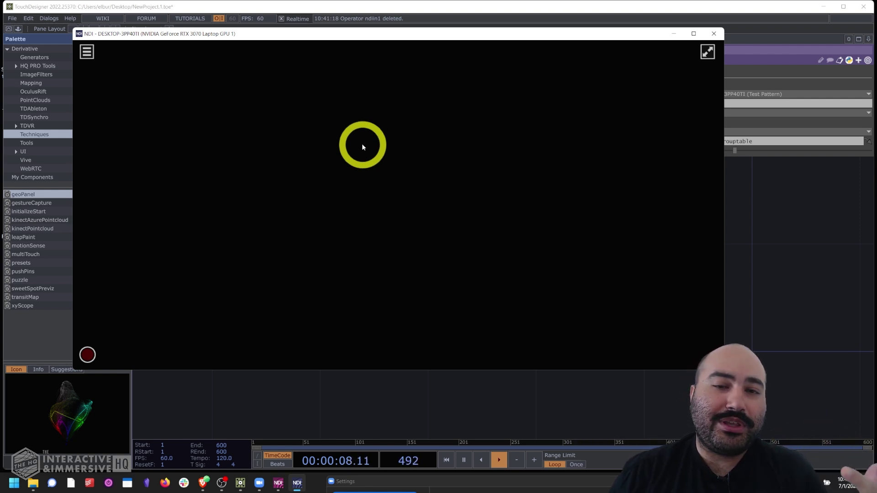
- Show the desktop's Test Pattern source in Studio Monitor and reposition its window over the TouchDesigner network
right_click(371, 169)
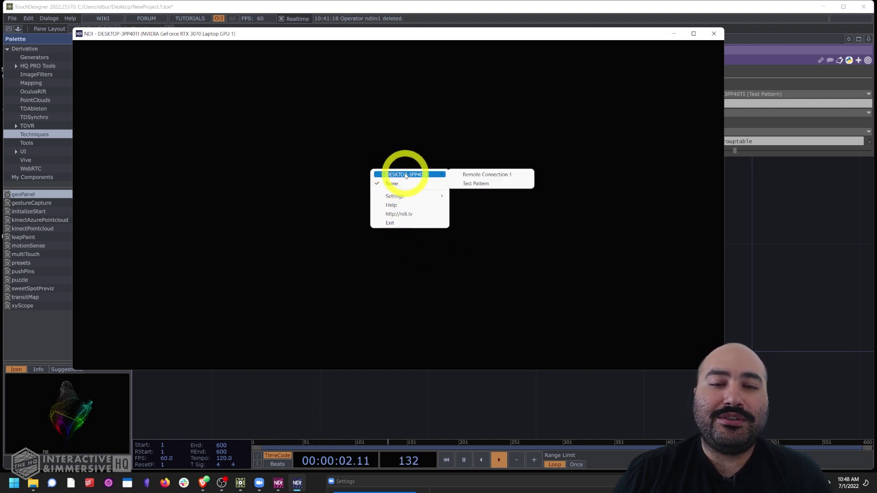
mouse_move(383, 175)
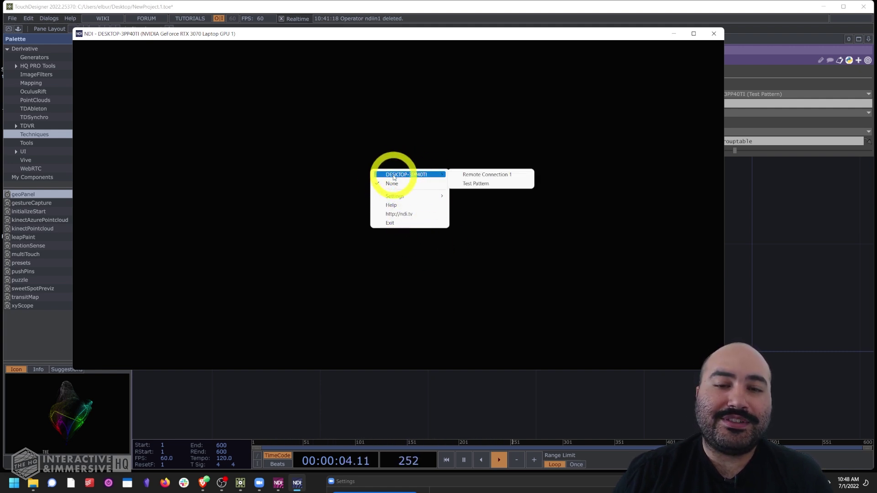
click(480, 184)
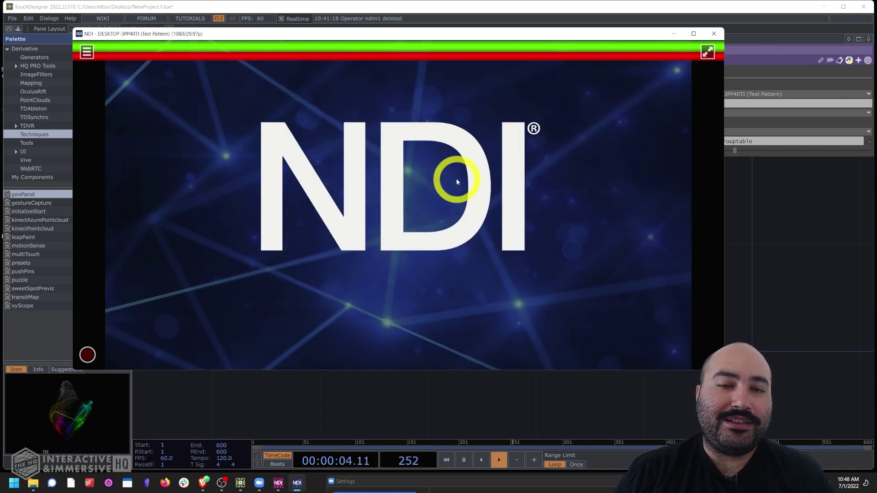
drag(415, 34, 500, 87)
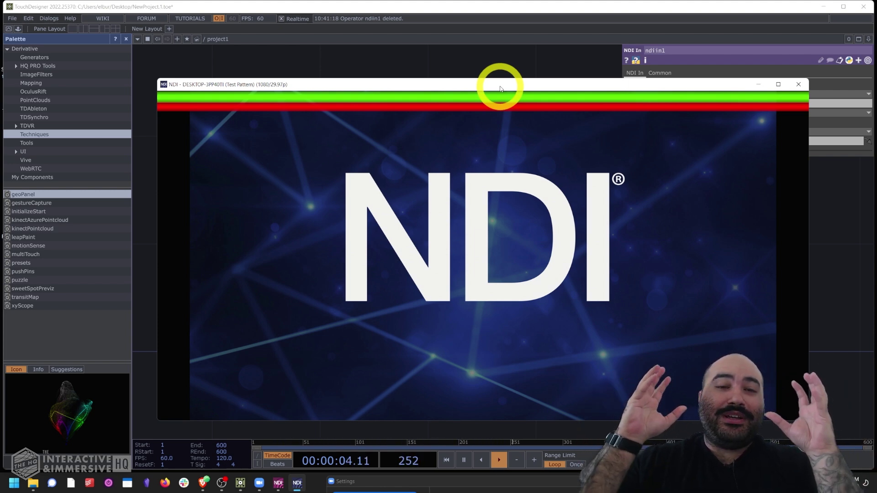
drag(500, 88, 535, 90)
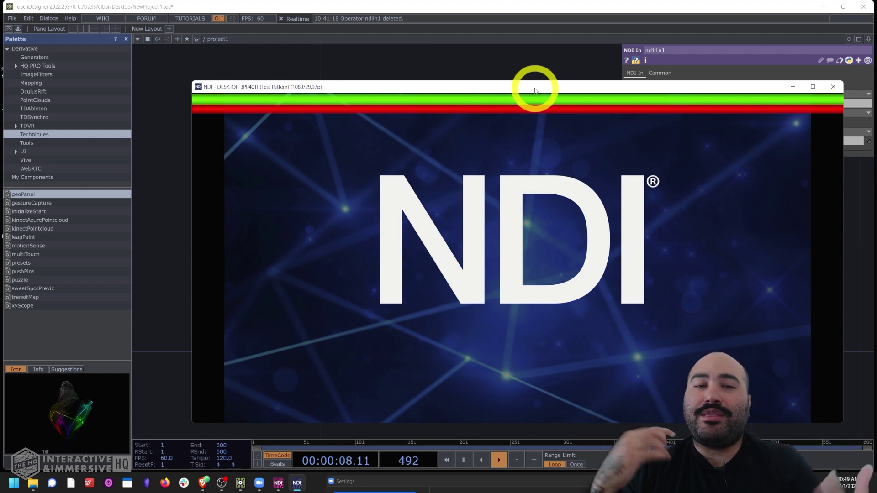
- Review Studio Monitor's source and settings options without changing the source, and shift its window slightly
right_click(429, 211)
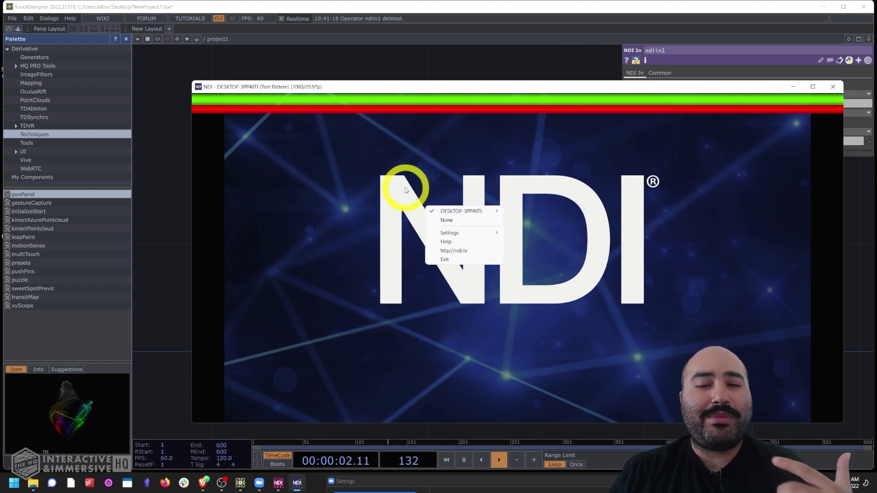
click(493, 287)
drag(388, 88, 368, 72)
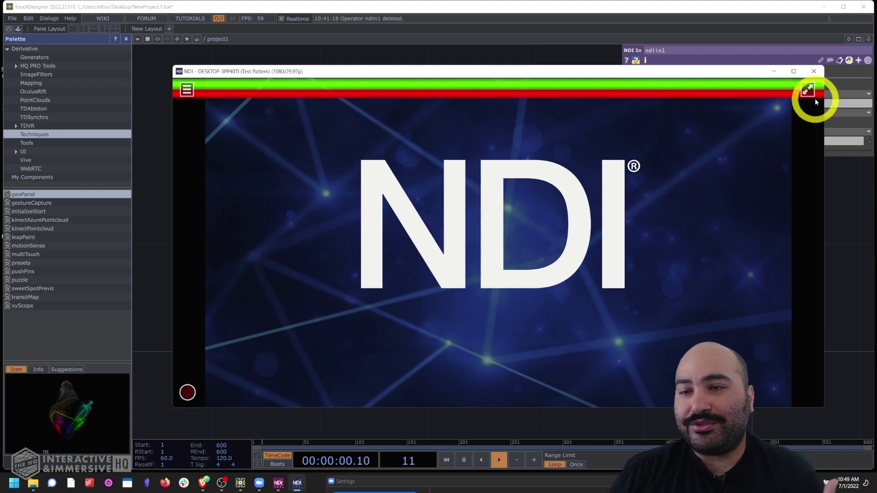
- Close Studio Monitor and Test Patterns, leaving the ndiin1 node framed in the TouchDesigner network
click(814, 73)
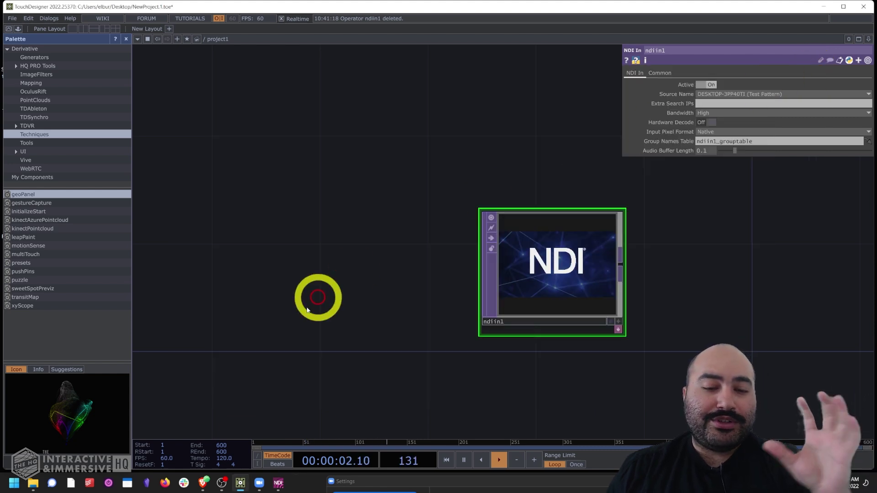
click(278, 483)
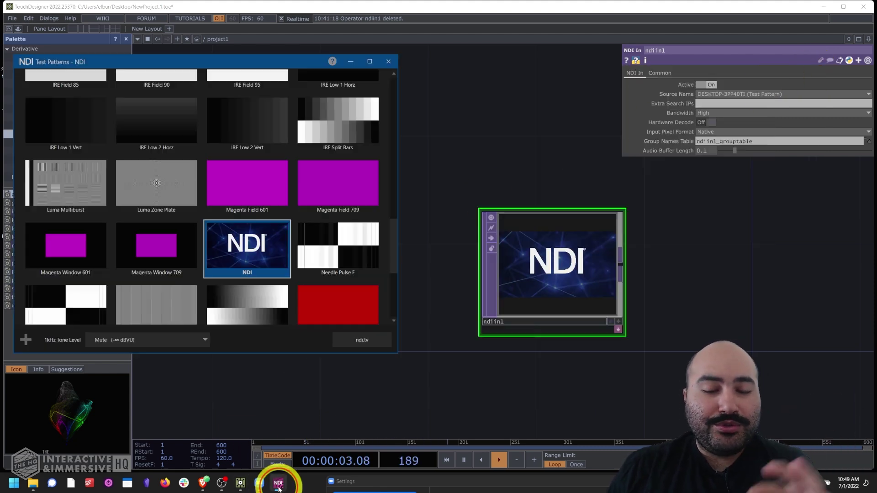
click(388, 61)
key(h)
drag(612, 275, 545, 250)
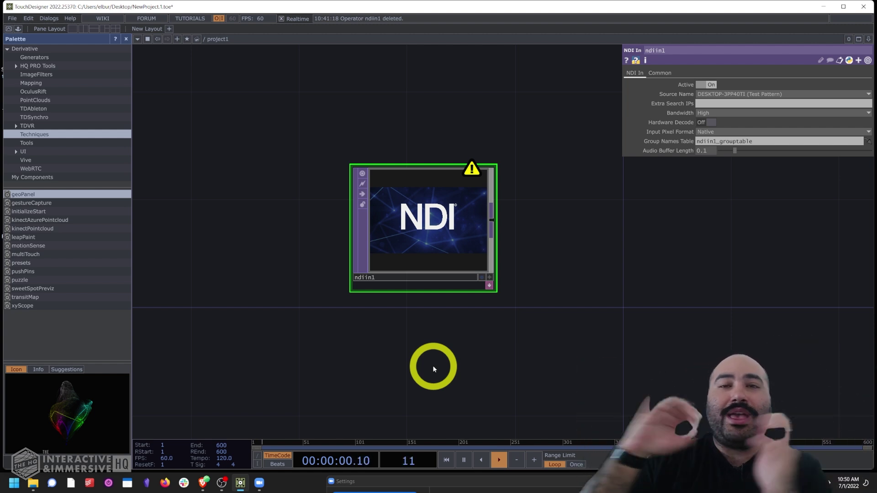
- Bring up the Zoom Settings window, switch to its Video settings and review the available cameras, including NewTek NDI Video
drag(469, 475, 461, 139)
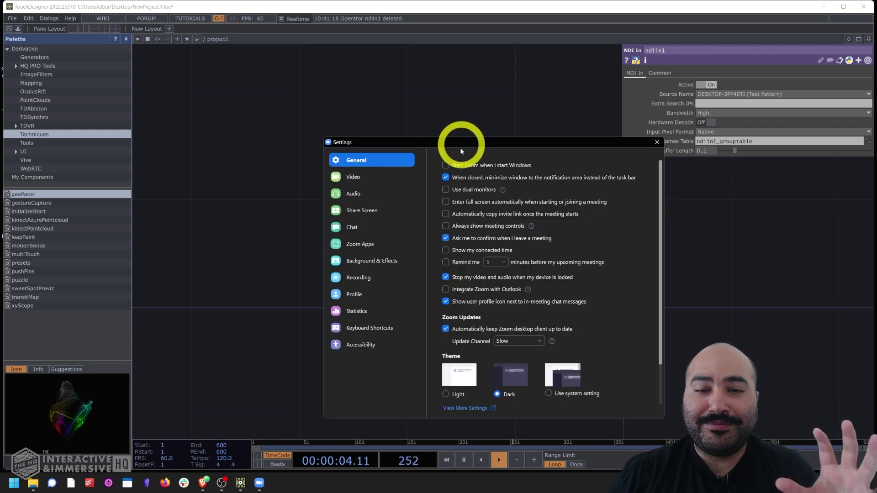
click(365, 176)
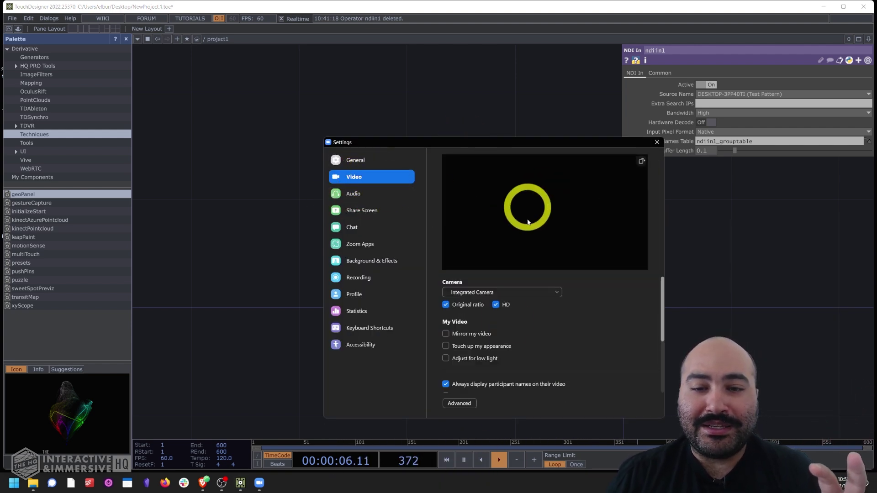
drag(463, 141, 426, 104)
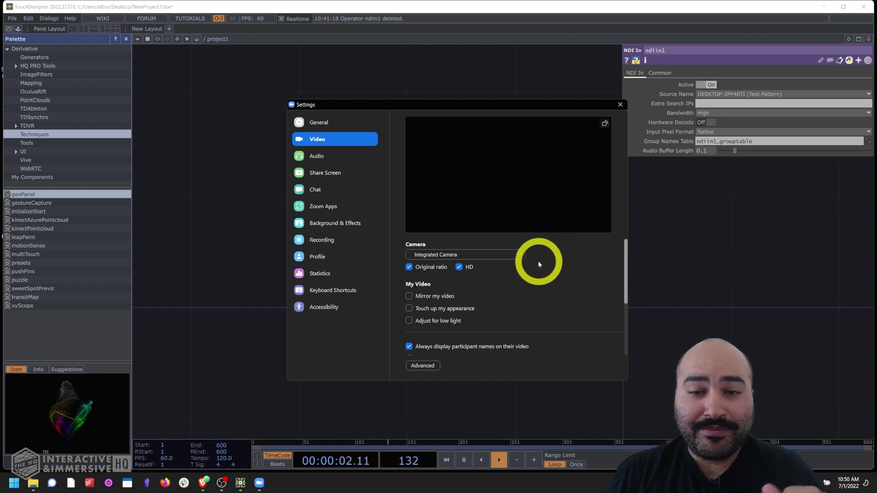
click(493, 255)
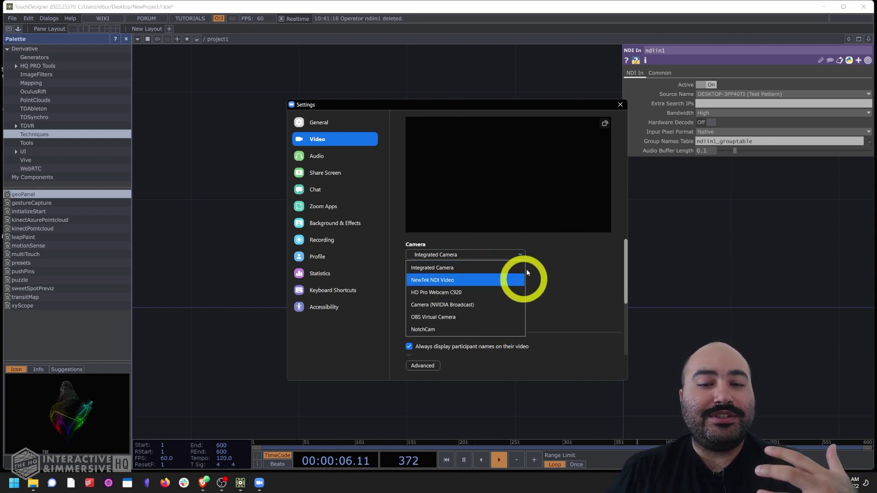
click(583, 264)
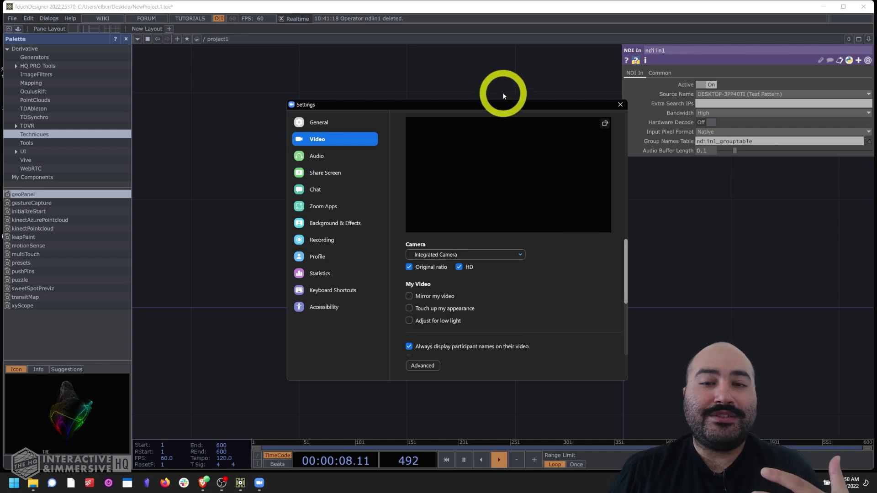
- Move the Zoom Settings window clear of the TouchDesigner network and delete the ndiin1 node
drag(544, 146, 576, 182)
drag(479, 190, 462, 379)
click(279, 176)
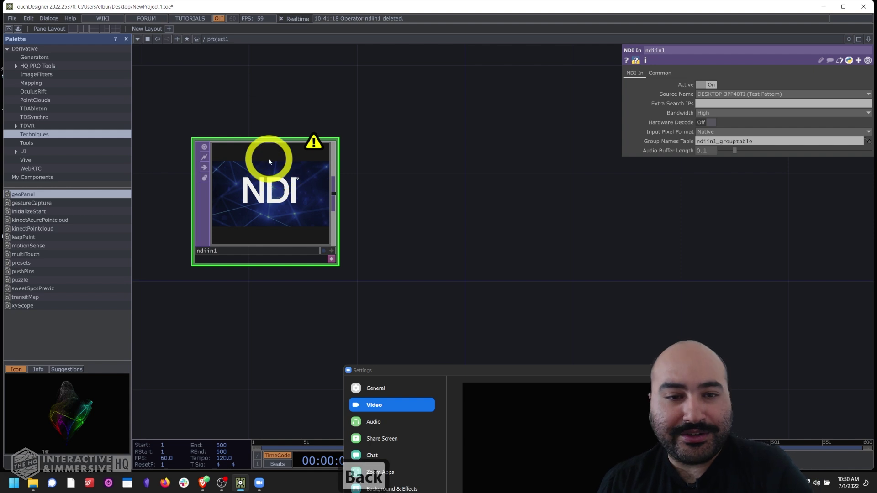
key(BackSpace)
- Add a Movie File In TOP to the network and load the Count movie from TouchDesigner's Samples/Map folder
key(Tab)
text(movie)
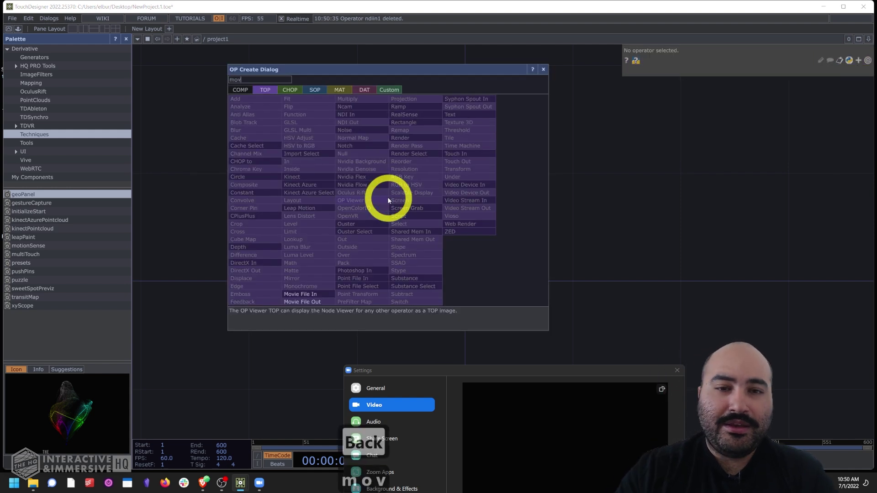
click(300, 294)
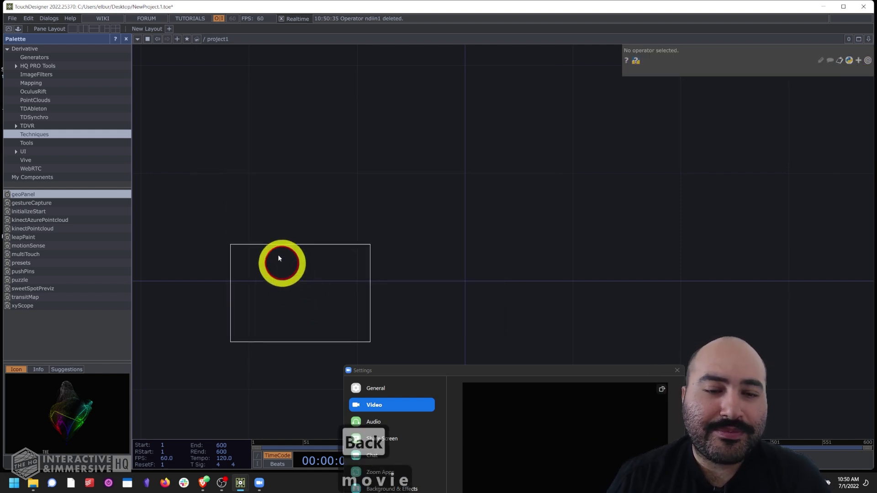
click(257, 211)
click(570, 170)
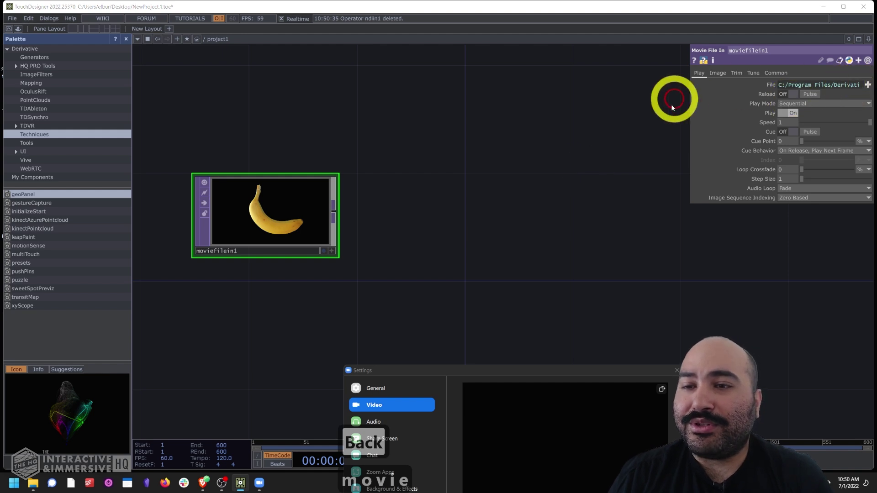
scroll(114, 155, down, 1)
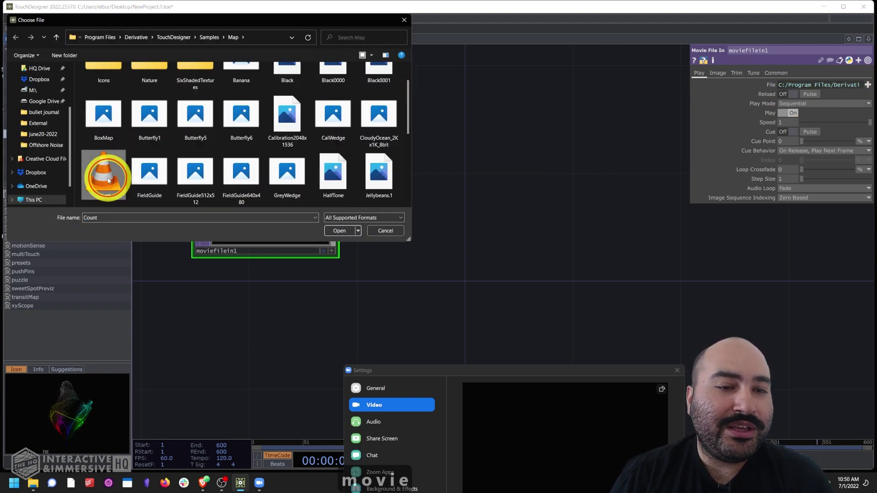
double_click(109, 180)
- Add an NDI Out TOP fed by moviefilein1 and place it beside that node
click(335, 212)
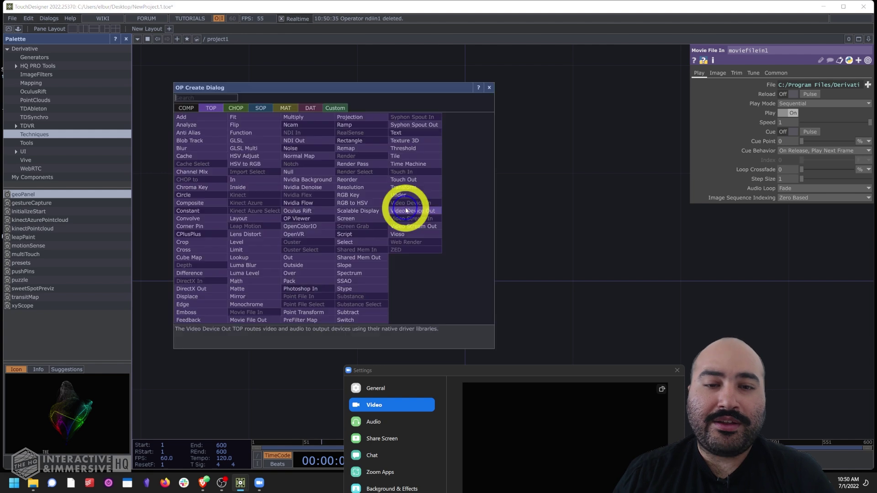
text(ndi)
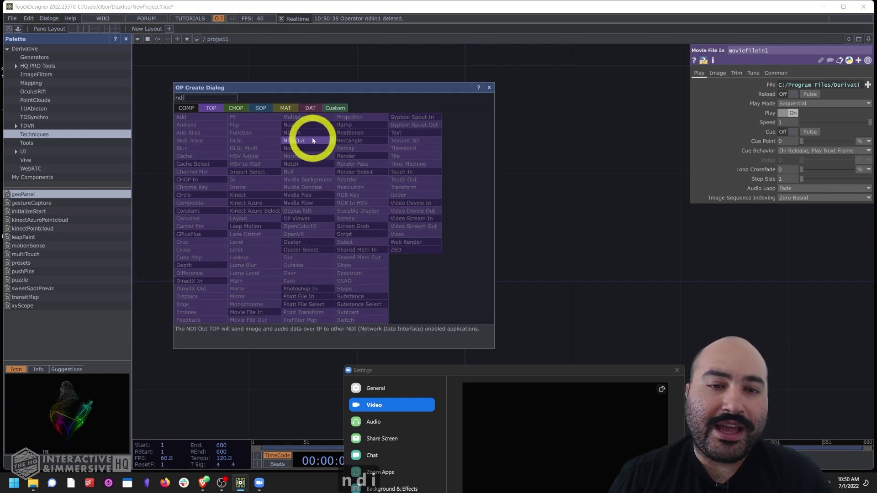
click(310, 145)
click(524, 261)
drag(524, 261, 532, 229)
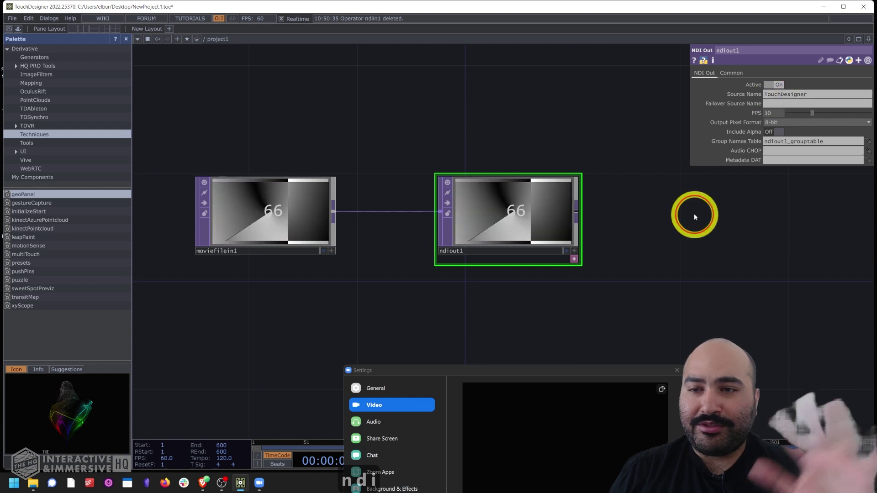
- Move the Zoom Settings window back over the network so its video preview and camera options are fully in view
drag(547, 371, 531, 308)
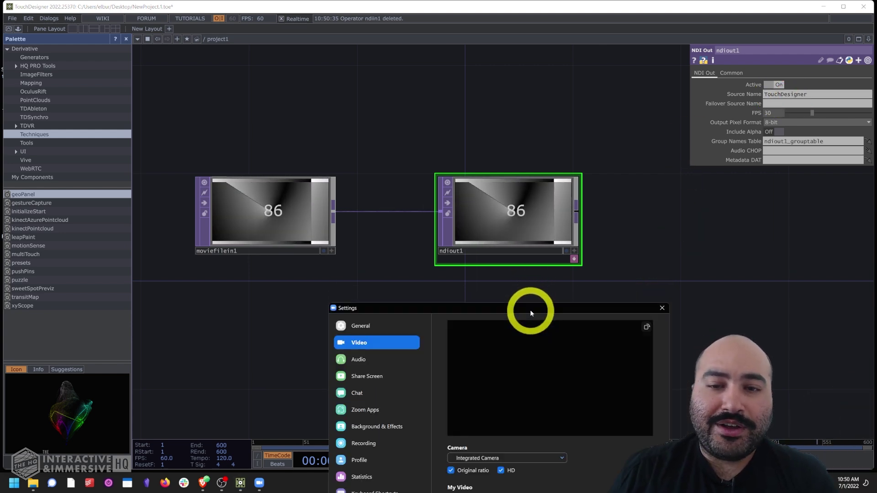
drag(537, 198, 487, 165)
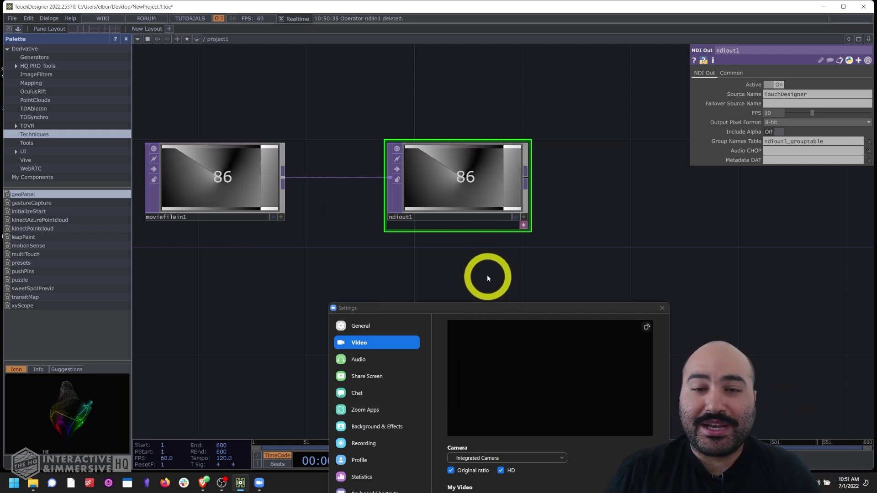
drag(497, 308, 490, 129)
- Launch Webcam Input from the NDI 5 Tools folder among the installed Windows apps
click(14, 482)
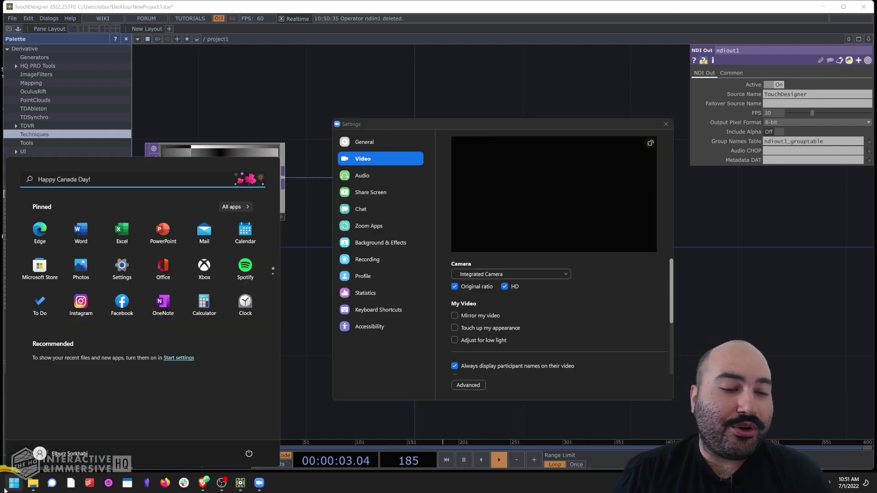
click(230, 207)
scroll(75, 281, down, 10)
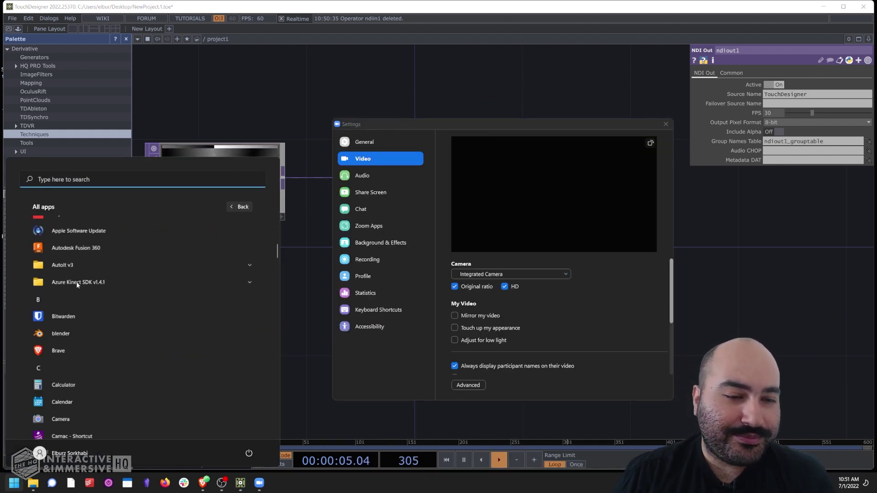
scroll(76, 281, down, 10)
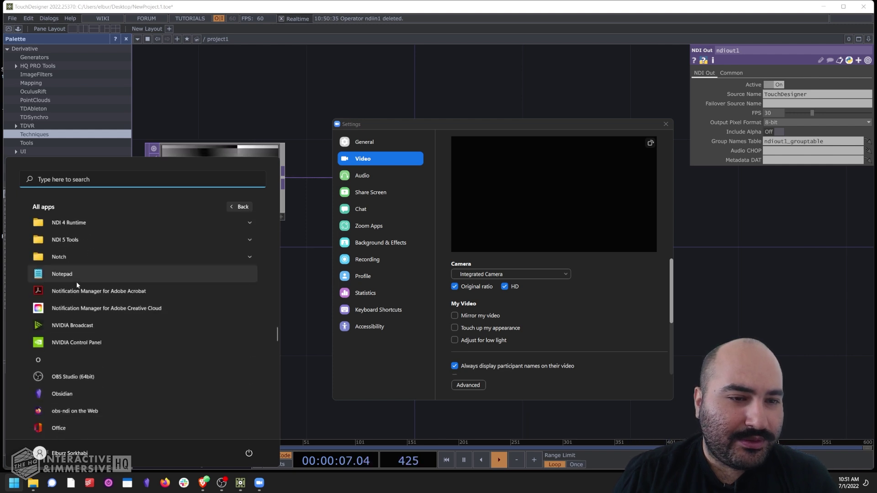
click(71, 274)
scroll(77, 288, down, 2)
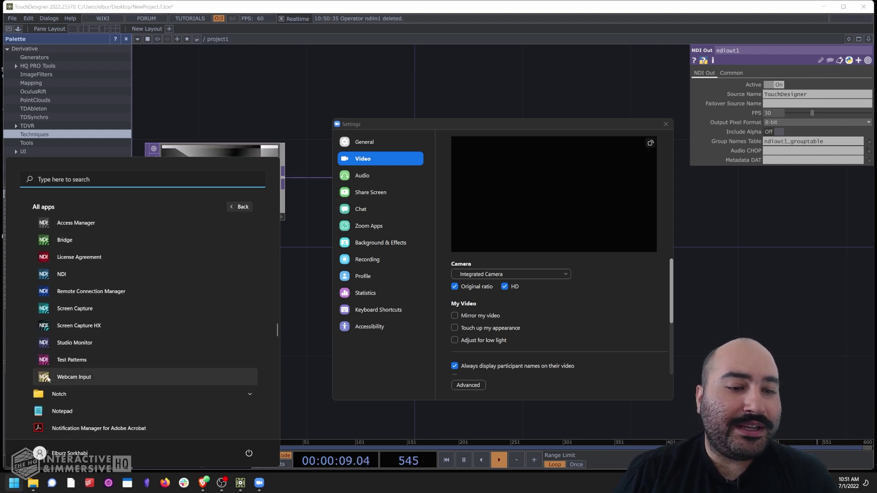
click(74, 376)
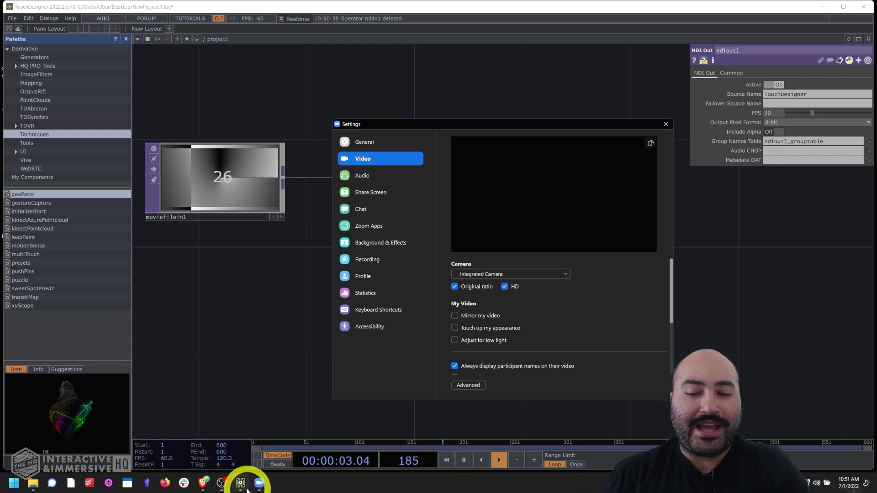
- Set the source of the background Webcam Input tool to the desktop's TouchDesigner stream and dismiss its options
click(799, 482)
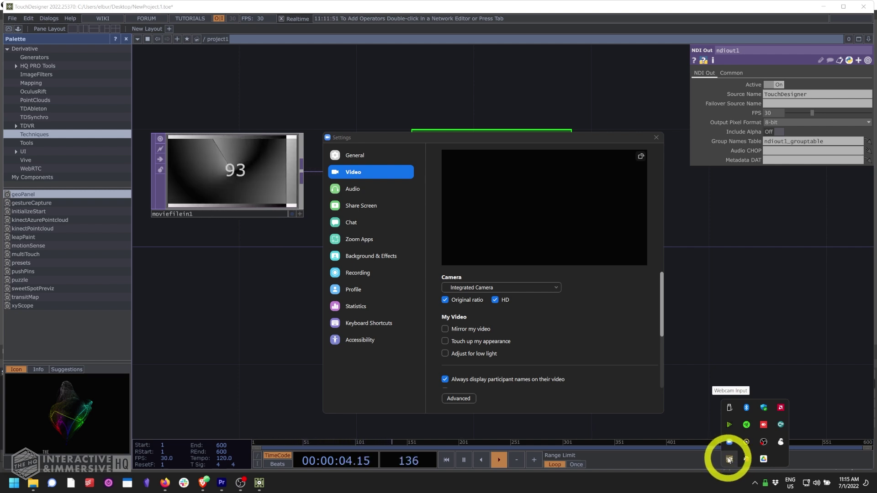
right_click(729, 460)
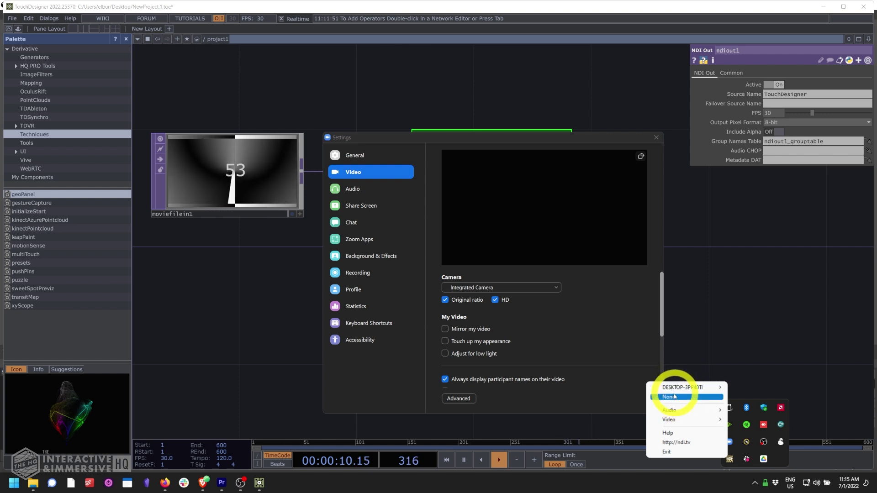
mouse_move(682, 390)
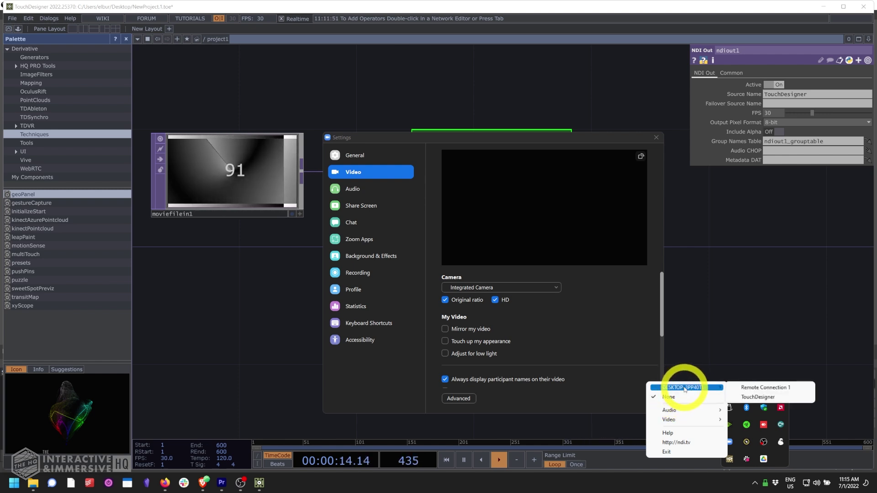
click(760, 398)
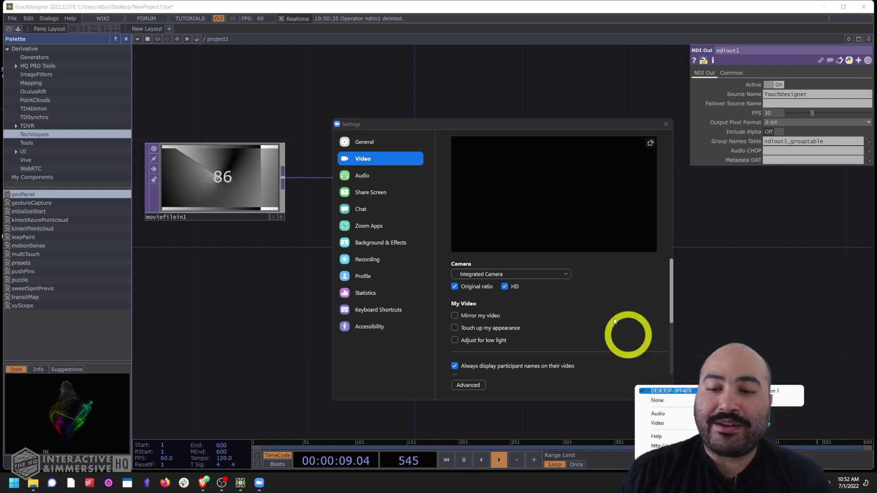
click(634, 291)
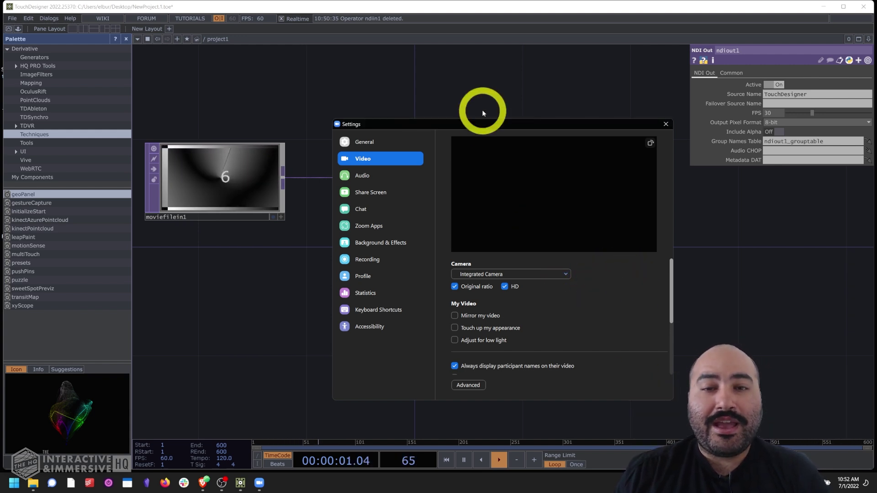
- Move the Zoom Settings window slightly up and set its camera to NewTek NDI Video
drag(483, 125, 476, 107)
click(478, 256)
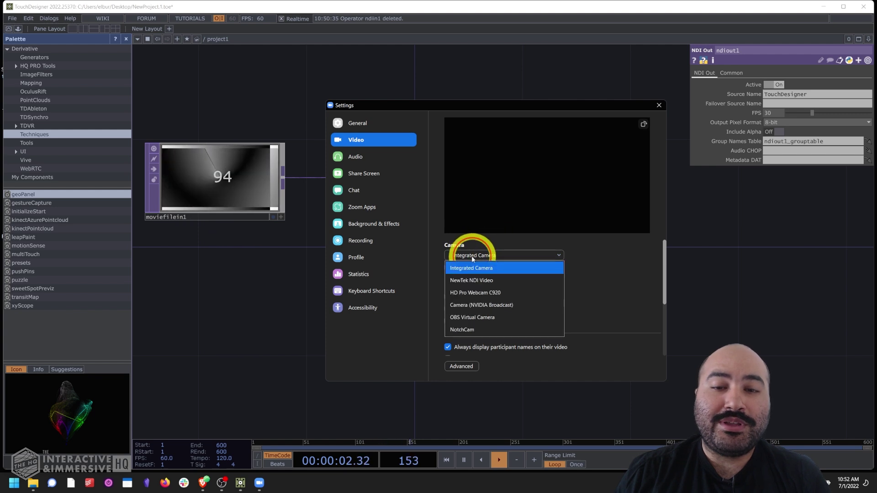
click(486, 280)
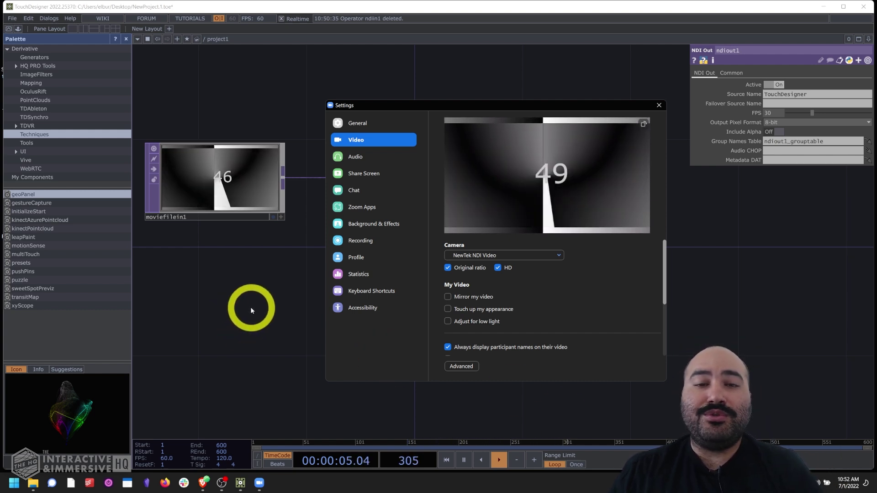
- Add an Audio File In CHOP below moviefilein1 and assign it as the Audio CHOP of ndiout1
drag(250, 307, 313, 288)
drag(524, 110, 538, 388)
key(Tab)
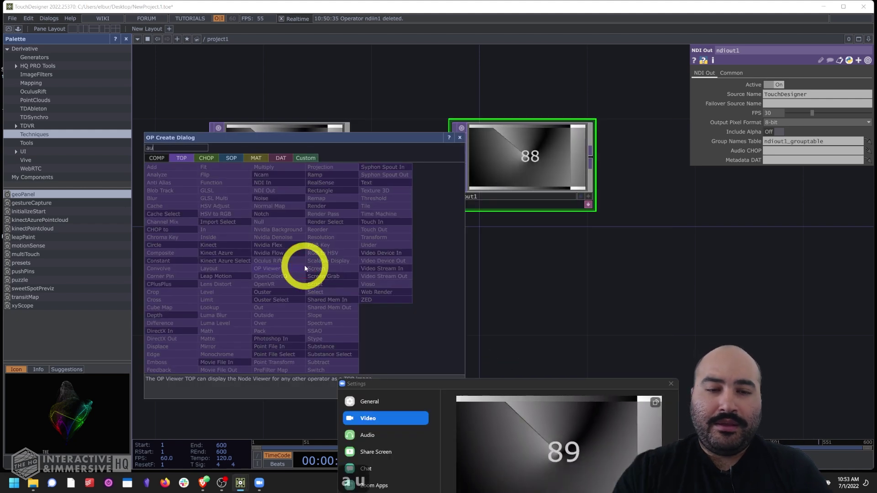
text(audio)
click(206, 158)
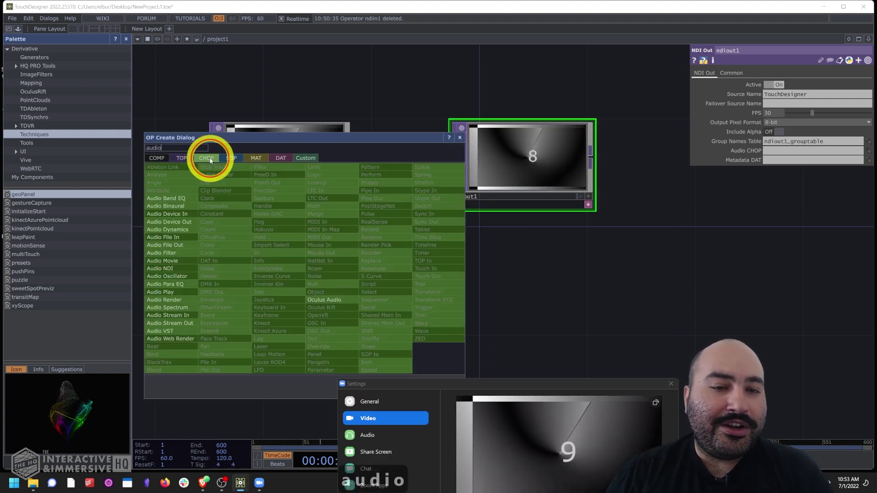
click(172, 239)
click(269, 284)
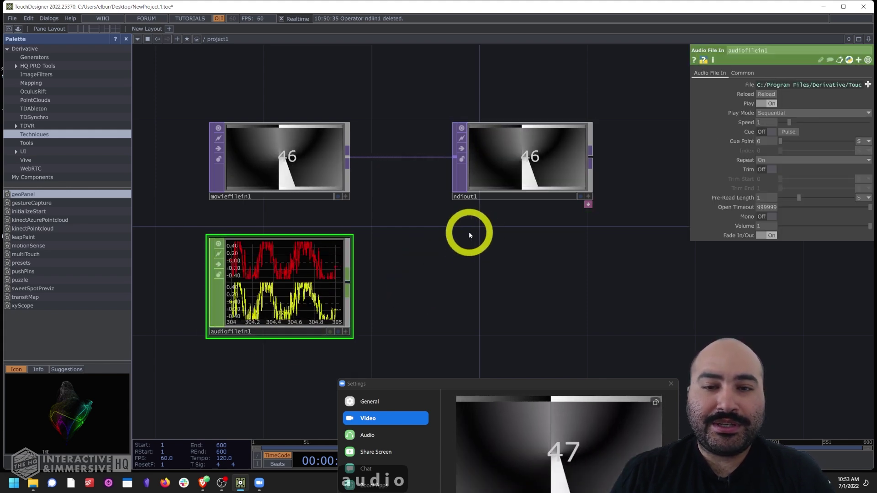
click(506, 171)
drag(263, 299, 769, 151)
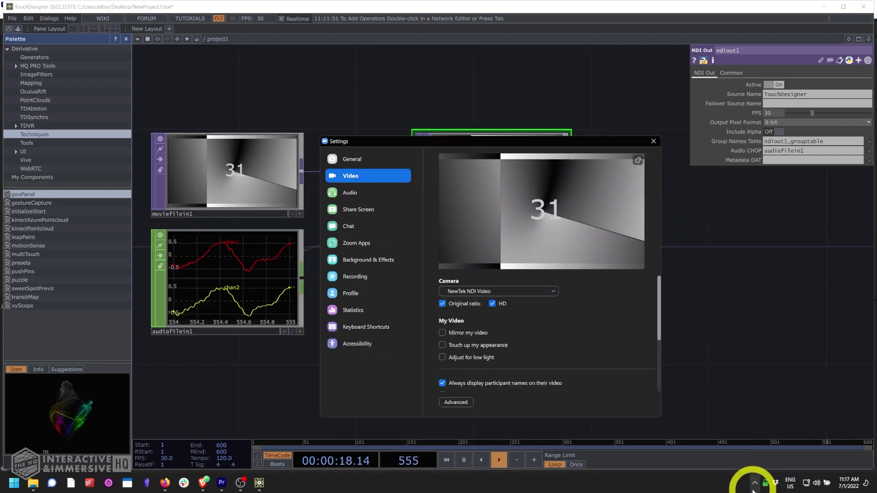
- Examine the audio level and channel options of the background Webcam Input tool
click(754, 483)
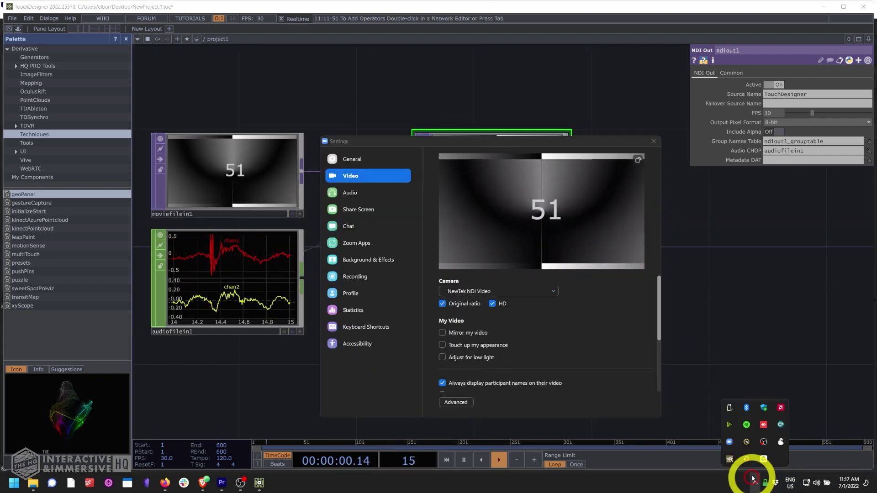
click(730, 461)
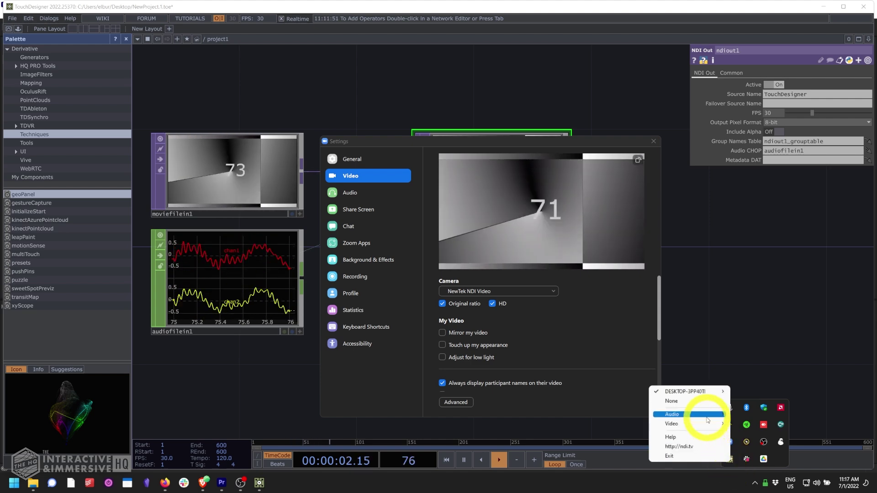
mouse_move(705, 414)
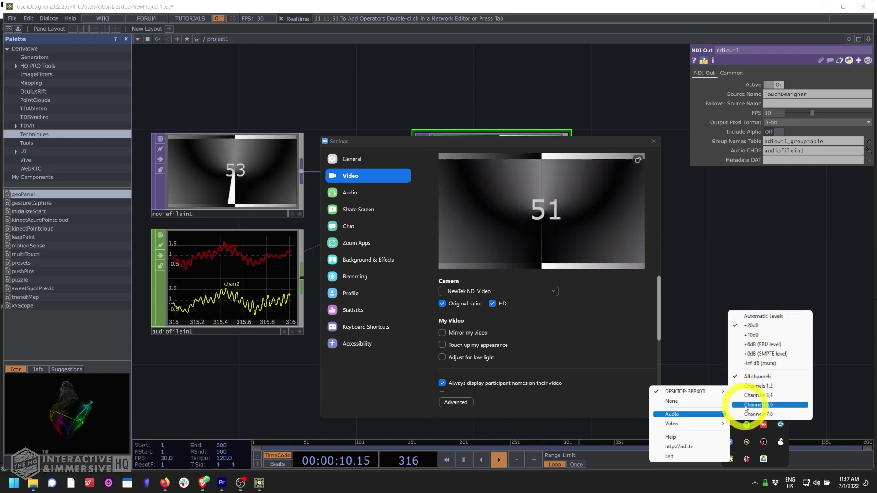
click(635, 317)
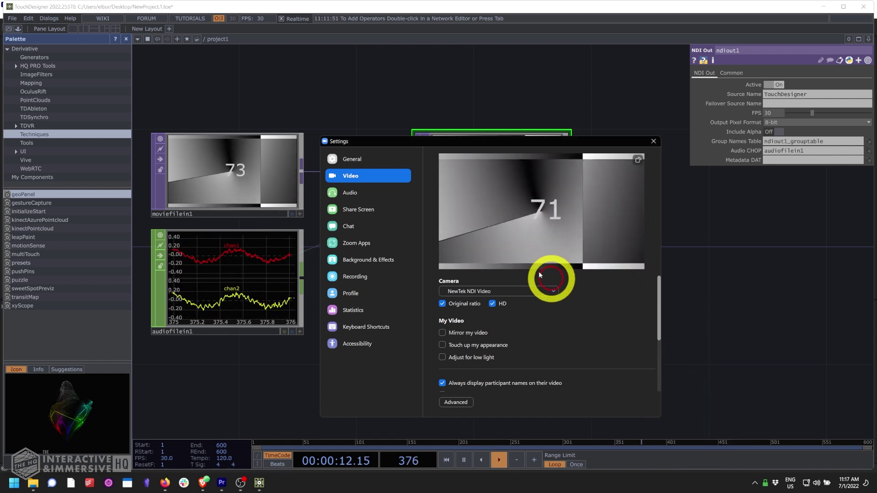
- Set Zoom's microphone to Line (NewTek NDI Audio) and close the Settings window
click(363, 194)
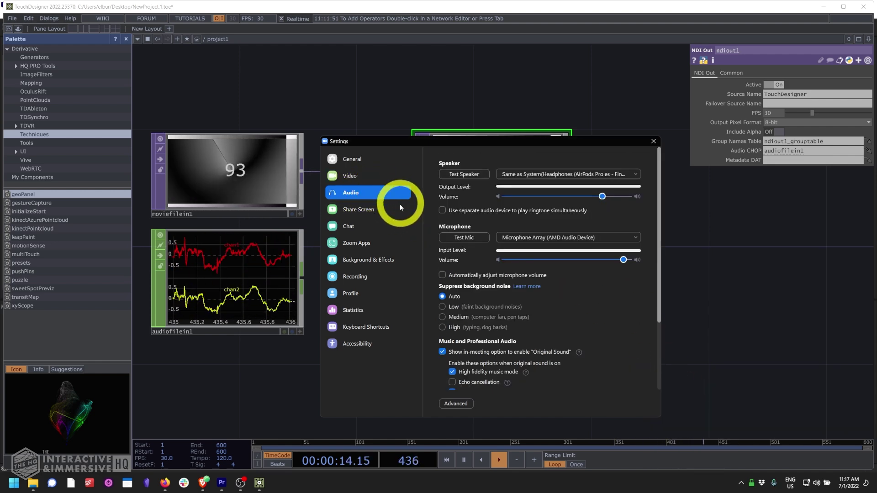
click(532, 238)
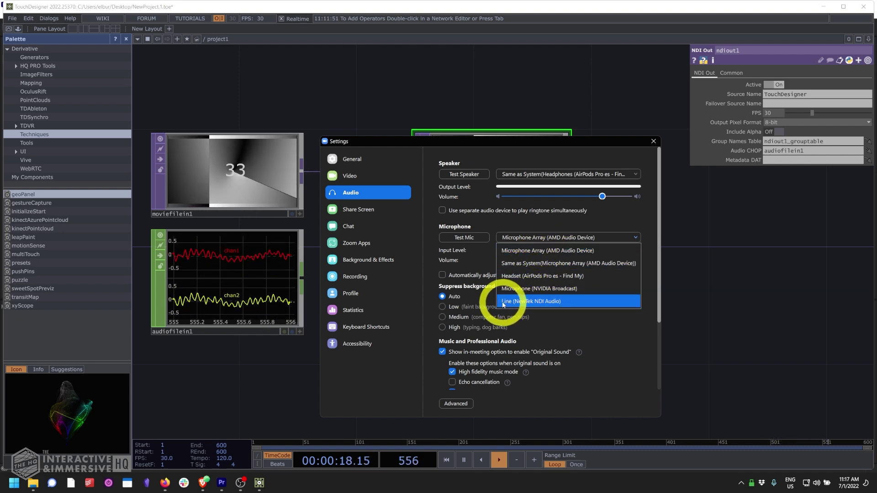
click(523, 301)
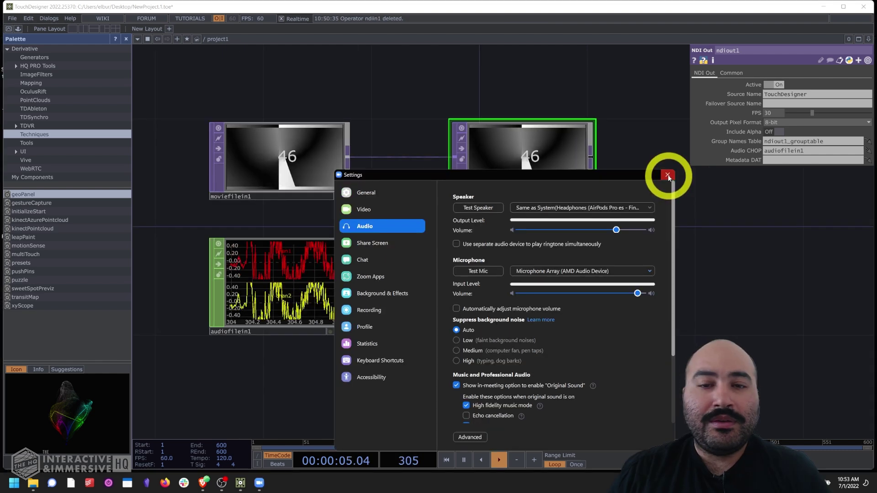
click(668, 179)
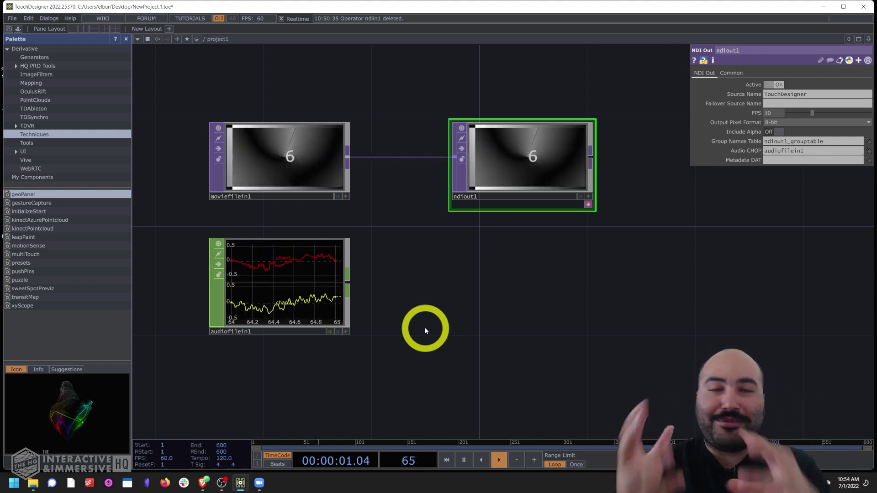
- Launch Screen Capture from the NDI 5 Tools folder among the installed Windows apps
drag(457, 309, 423, 296)
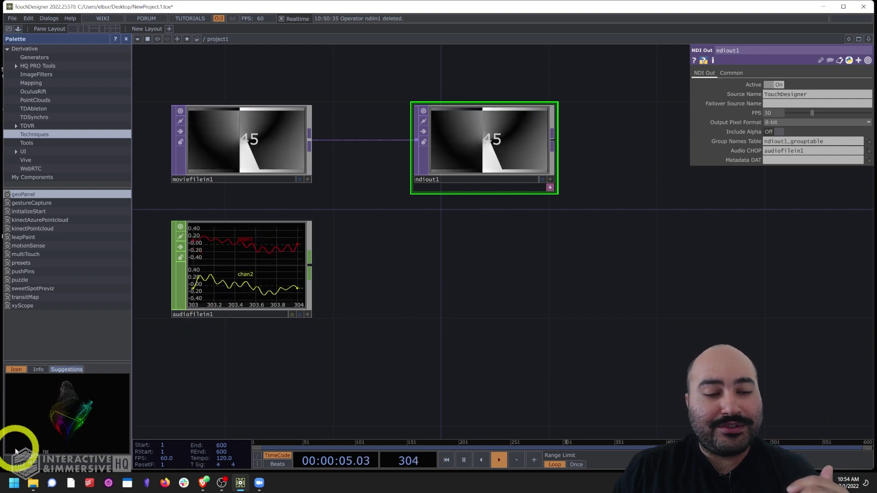
click(7, 484)
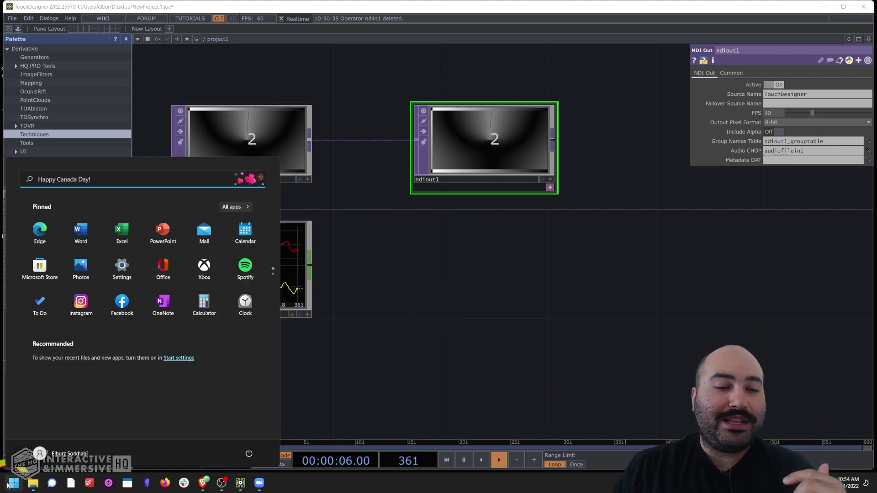
click(235, 207)
scroll(165, 295, down, 5)
scroll(152, 299, down, 15)
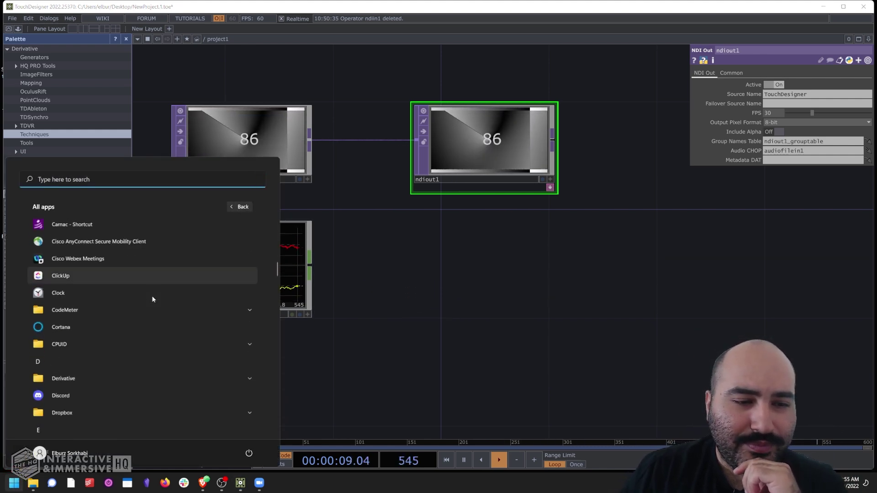
scroll(153, 299, down, 8)
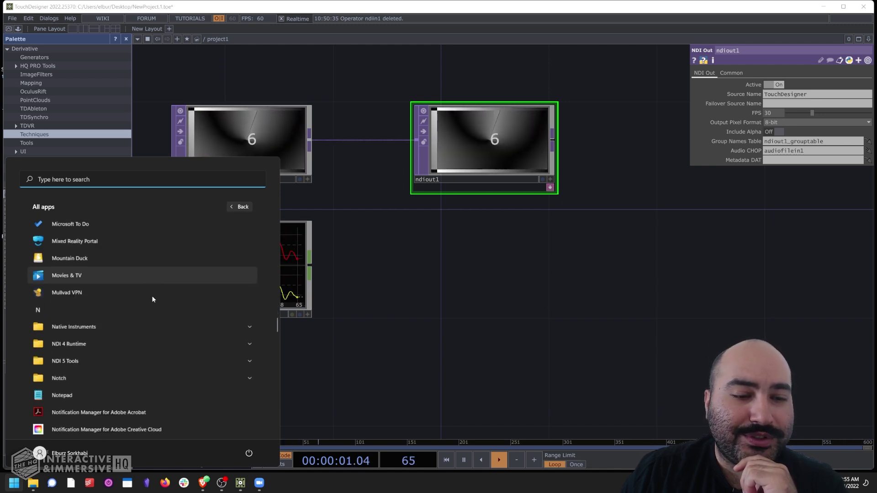
click(119, 274)
scroll(84, 317, down, 3)
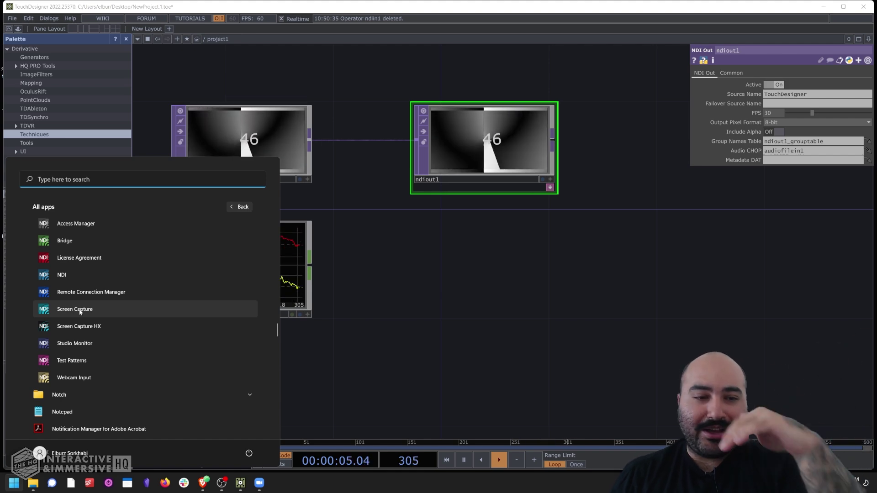
click(69, 309)
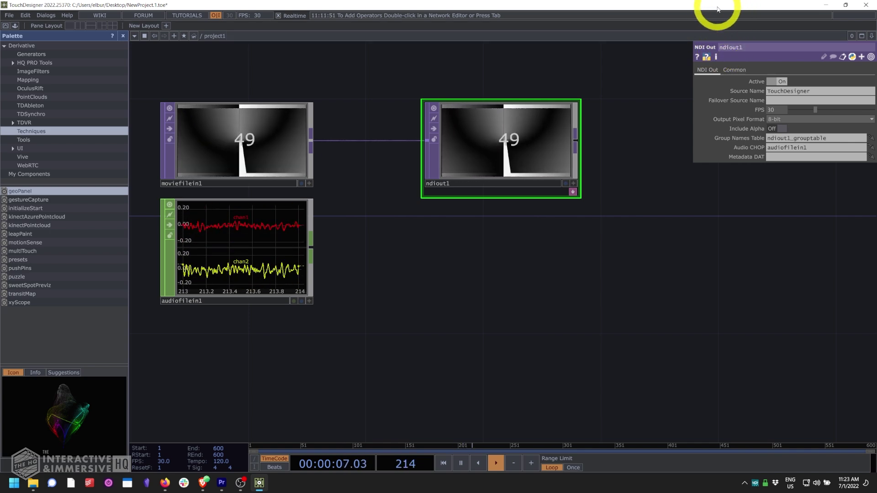
- Examine the frame rate, capture settings and audio source options of the background Screen Capture tool
right_click(755, 483)
mouse_move(711, 412)
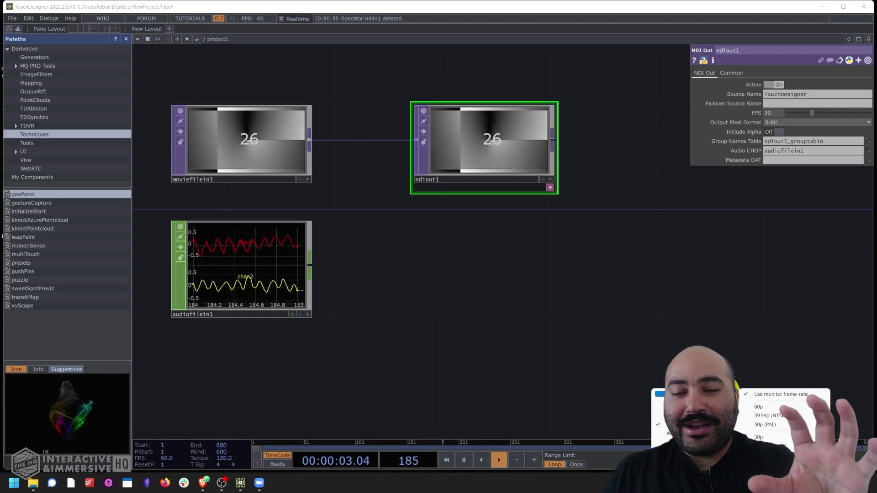
mouse_move(669, 402)
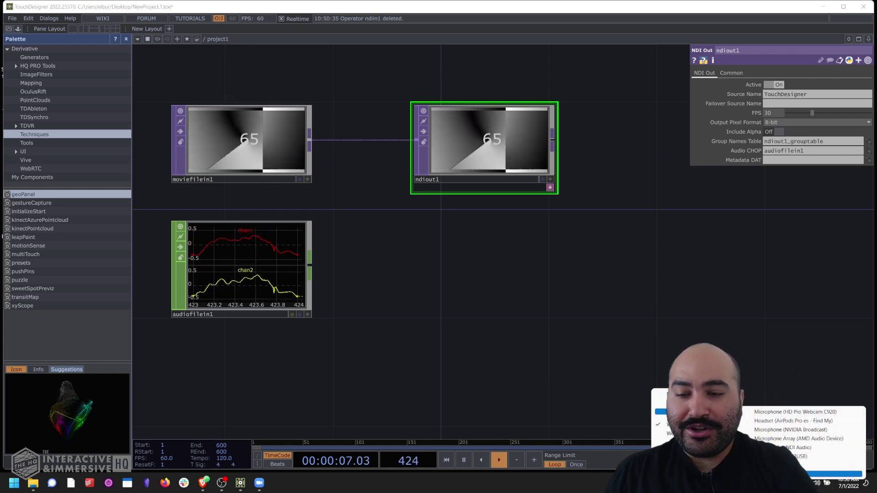
- Add an NDI In TOP below ndiout1 in the network
key(Tab)
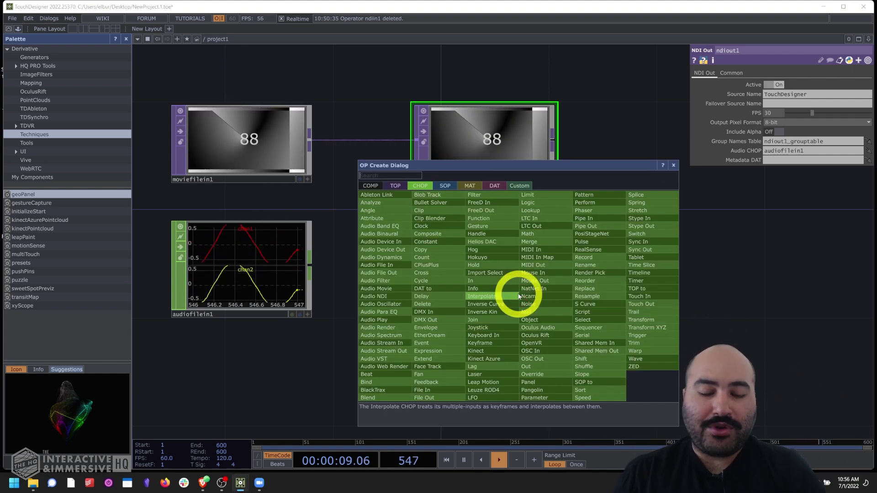
text(n)
key(BackSpace)
text(di)
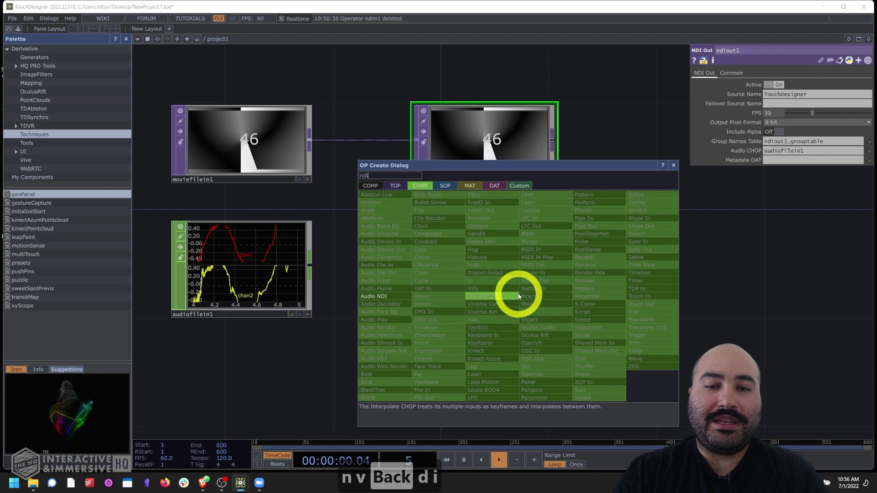
click(396, 186)
click(494, 211)
click(488, 292)
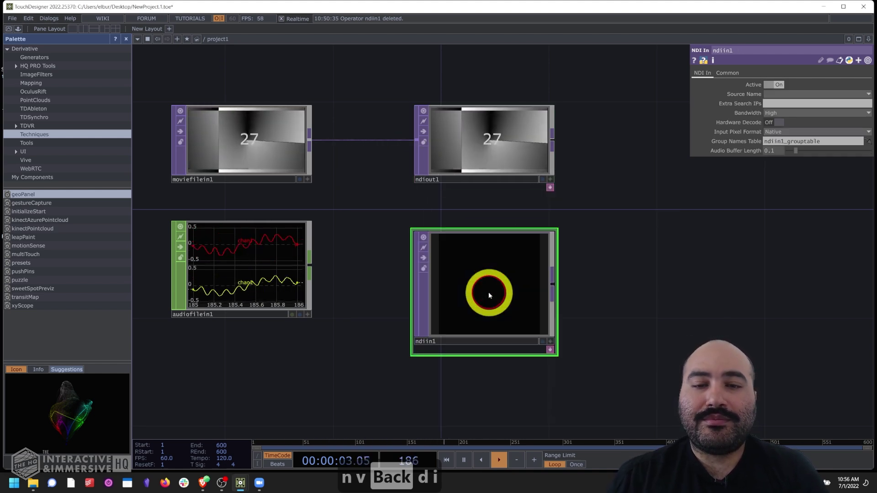
- Set the source name of ndiin1 to the desktop's NVIDIA GeForce RTX 3070 Laptop GPU 1 screen capture stream
click(771, 95)
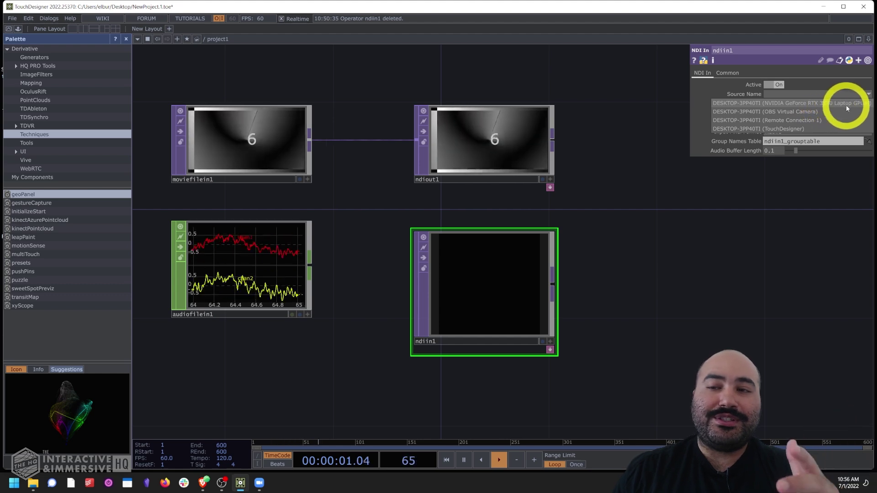
click(789, 94)
click(789, 102)
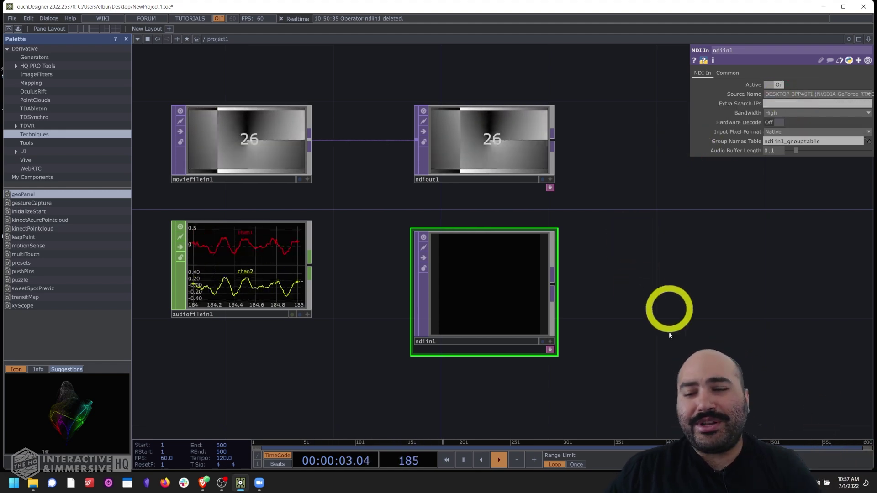
- Examine the webcam video source, webcam audio source and KVM control options of the background Screen Capture tool
drag(583, 284, 587, 260)
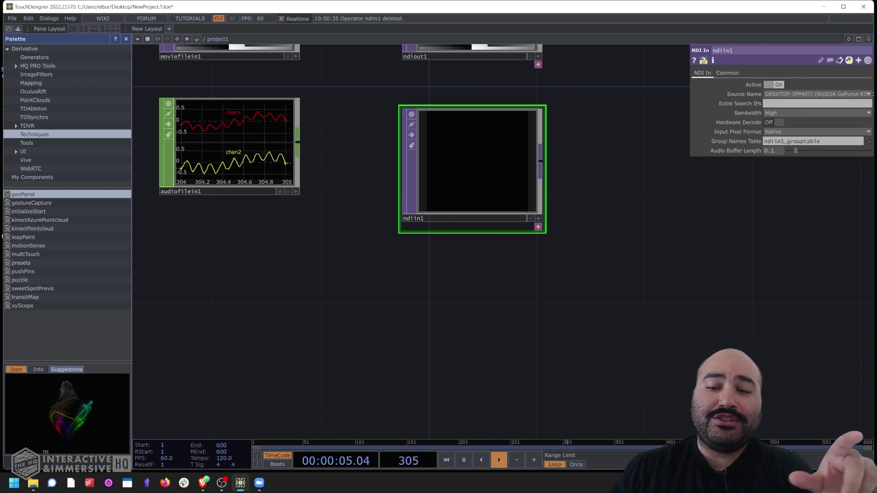
right_click(653, 392)
mouse_move(676, 426)
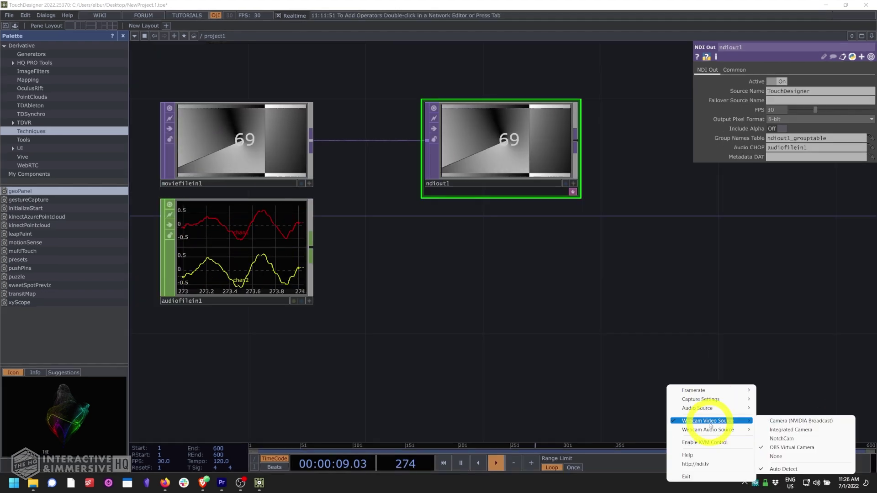
mouse_move(709, 429)
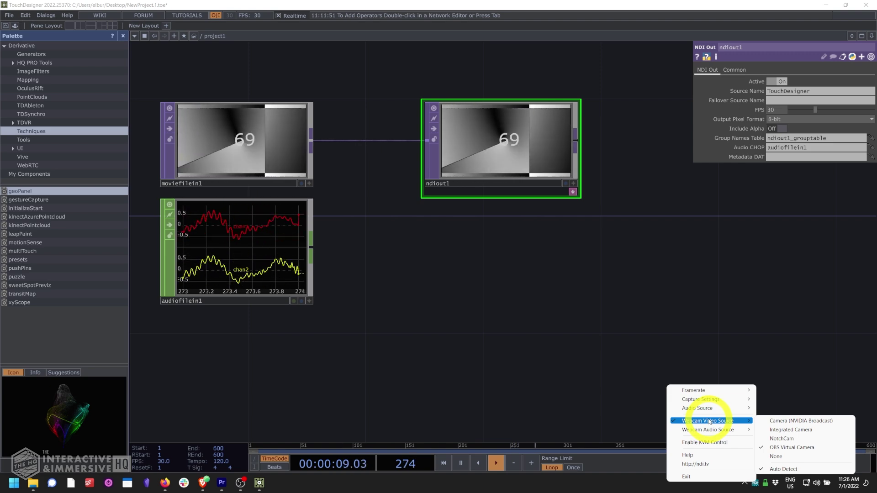
click(705, 335)
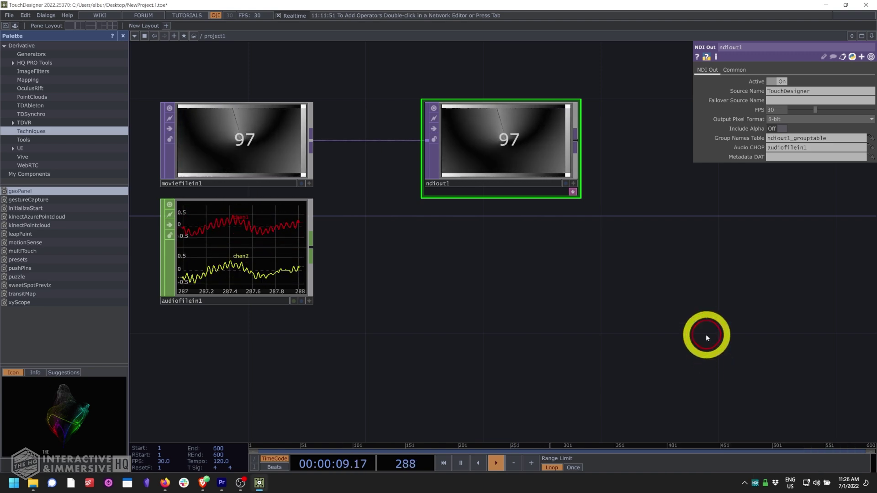
right_click(755, 482)
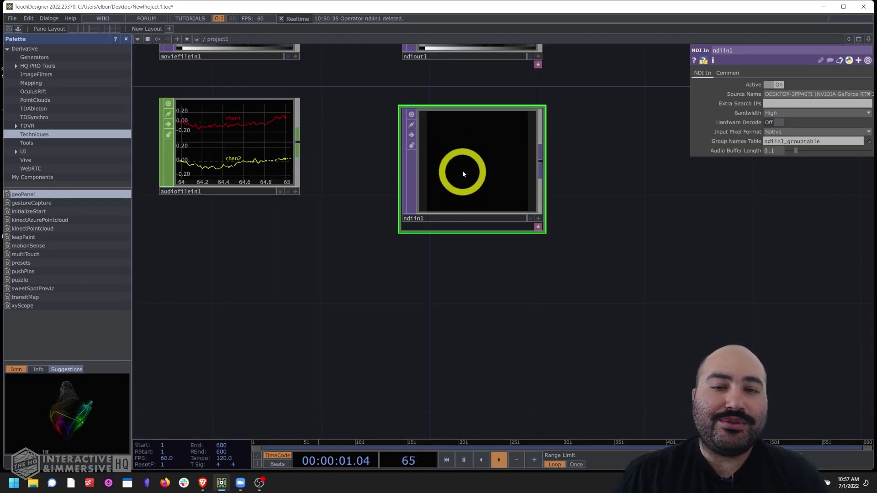
- Set the source name of ndiin1 to the desktop's OBS Virtual Camera stream
click(787, 94)
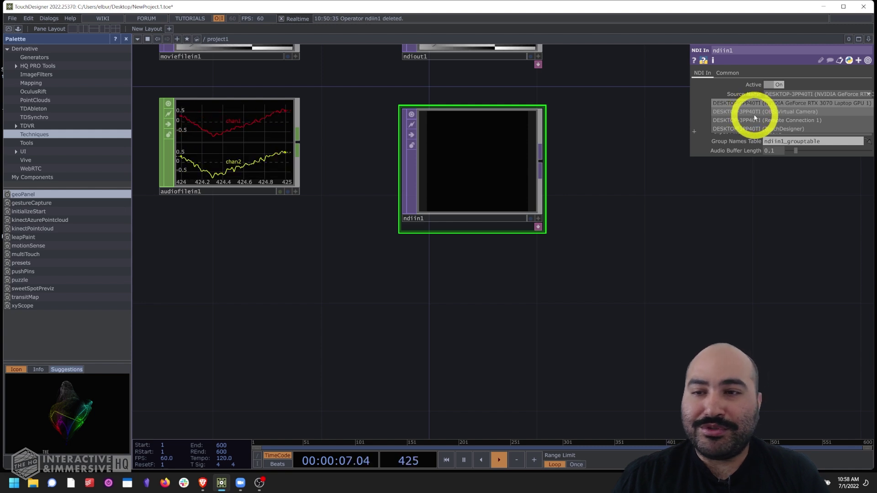
click(803, 111)
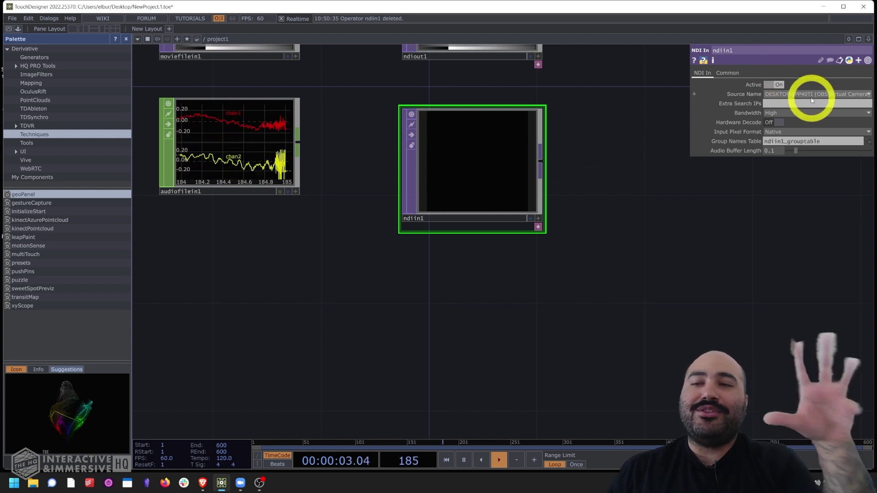
click(767, 482)
click(568, 311)
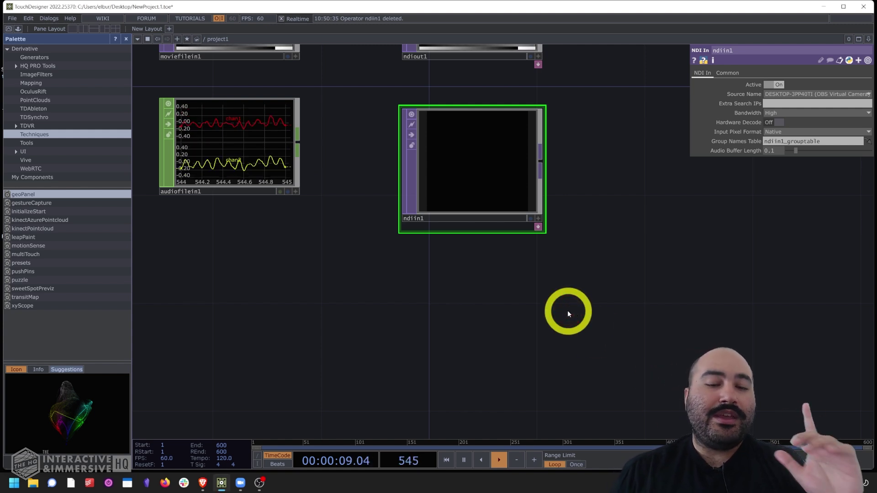
- Launch Screen Capture HX from the installed NDI 5 Tools
key(super)
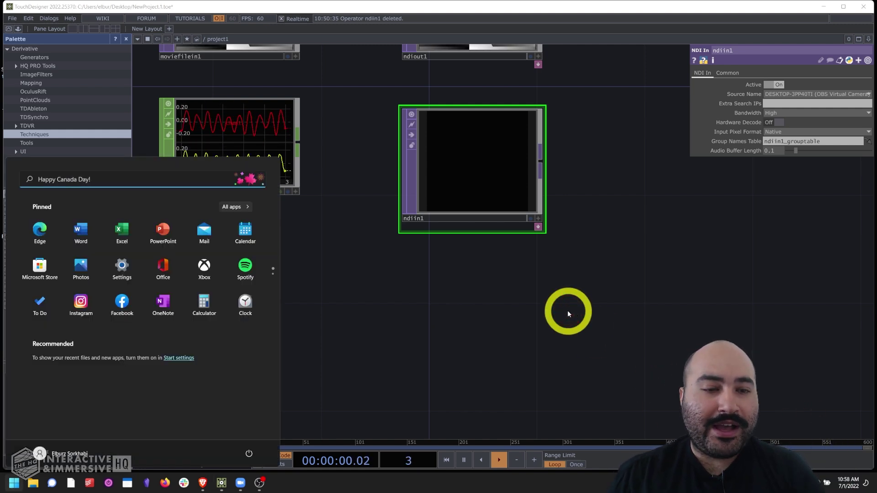
click(235, 204)
scroll(162, 273, down, 20)
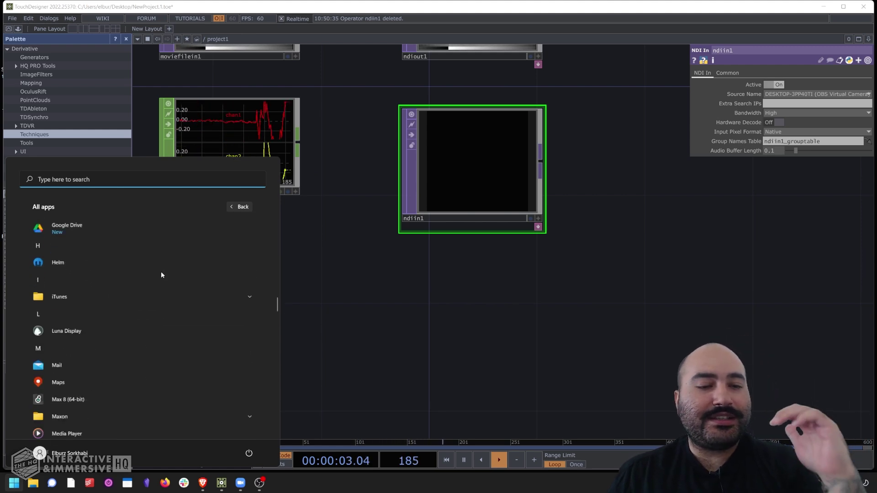
scroll(133, 311, down, 4)
click(109, 309)
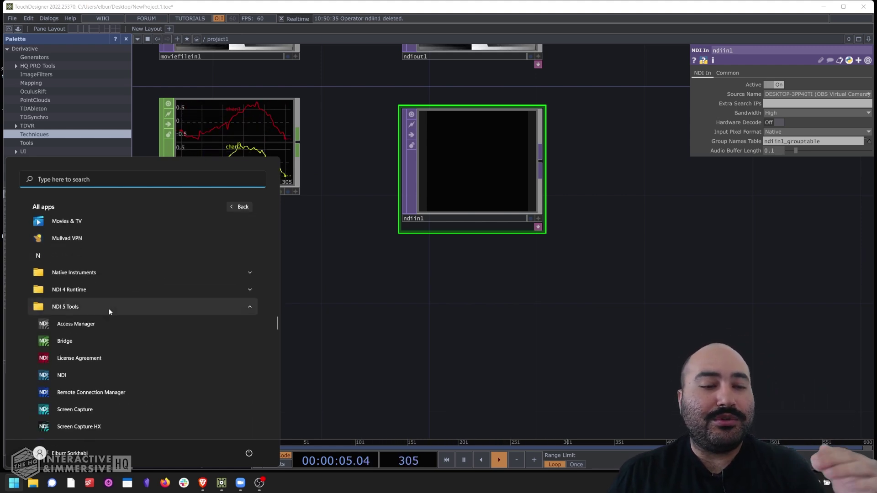
scroll(108, 311, down, 3)
scroll(100, 306, up, 1)
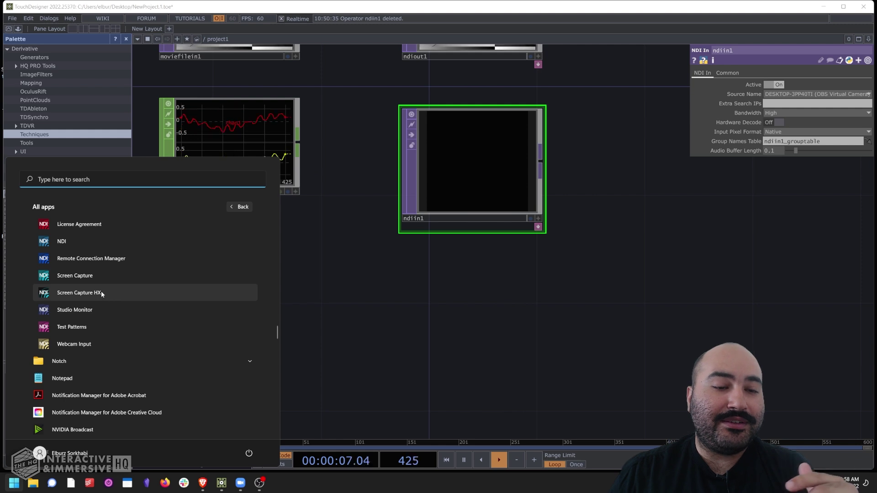
click(100, 293)
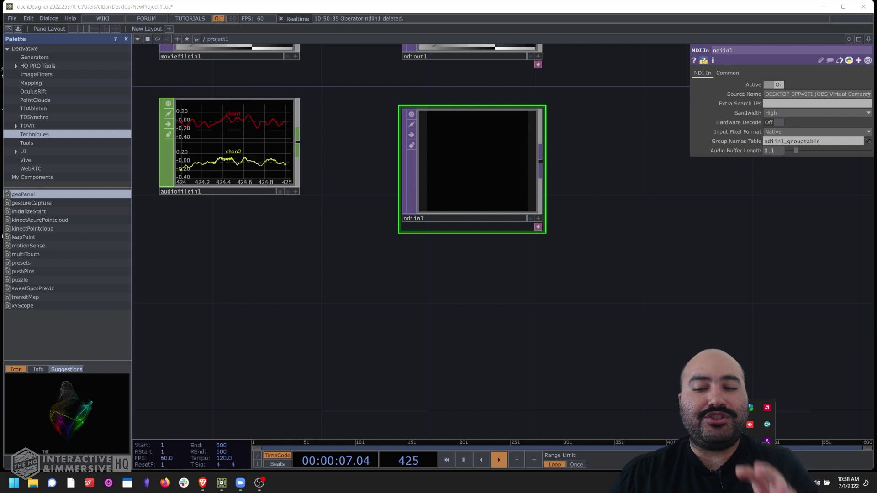
click(694, 315)
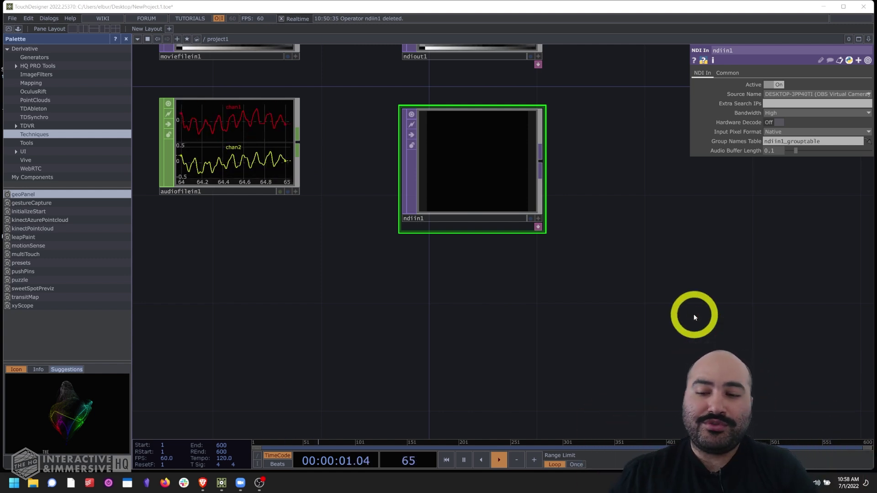
click(808, 482)
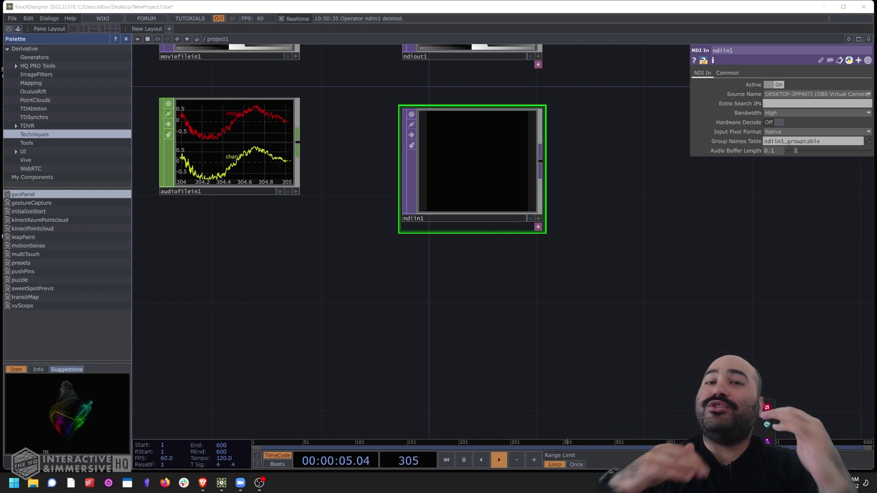
click(667, 362)
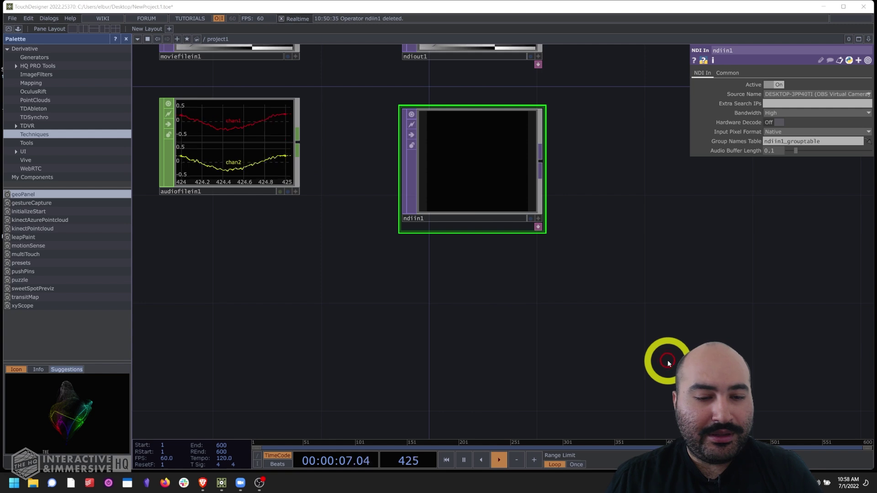
- Search the installed apps for Screen Capture and start Screen Capture HX again
key(super)
text(screen Capture)
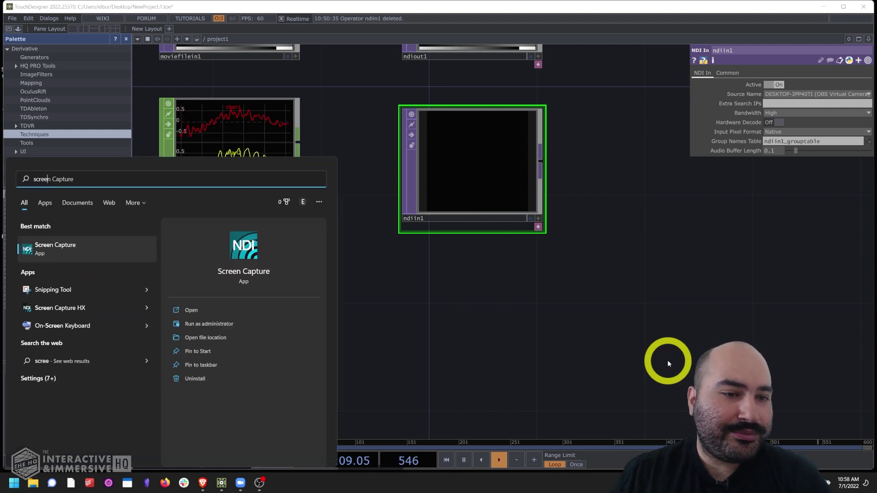
click(94, 307)
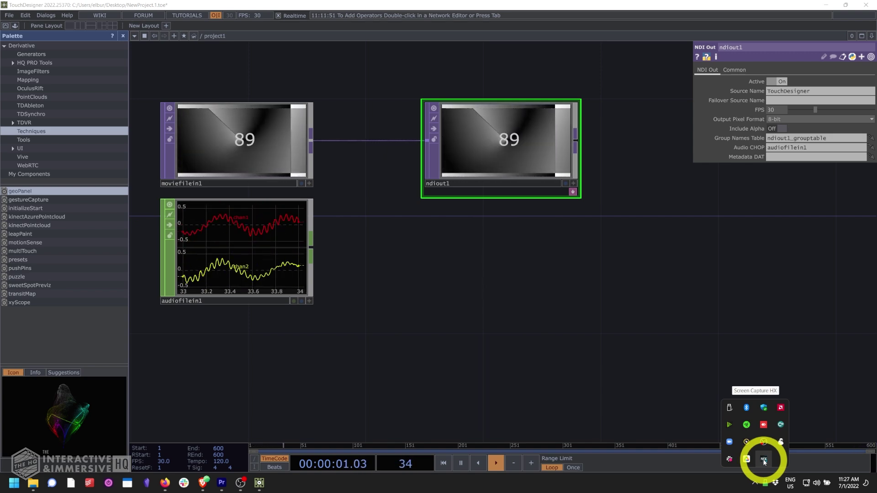
- Examine the video bandwidth, frame-rate and audio source options of the background Screen Capture HX tool
right_click(764, 460)
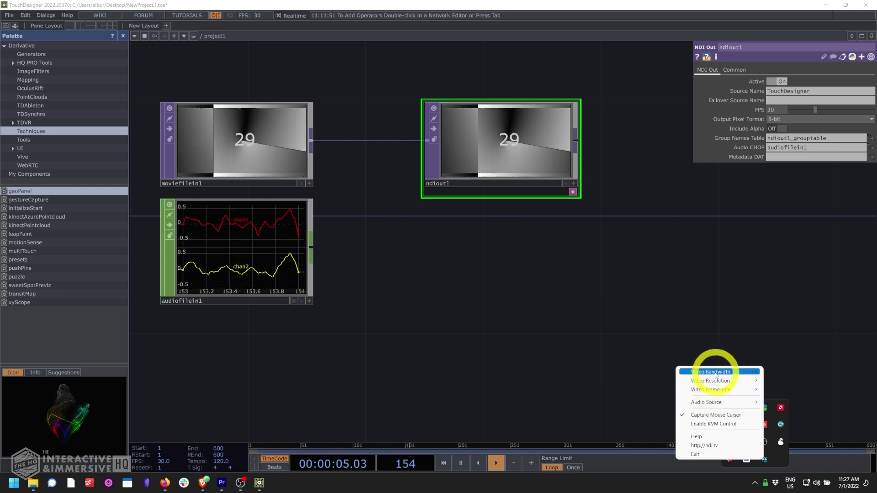
mouse_move(704, 376)
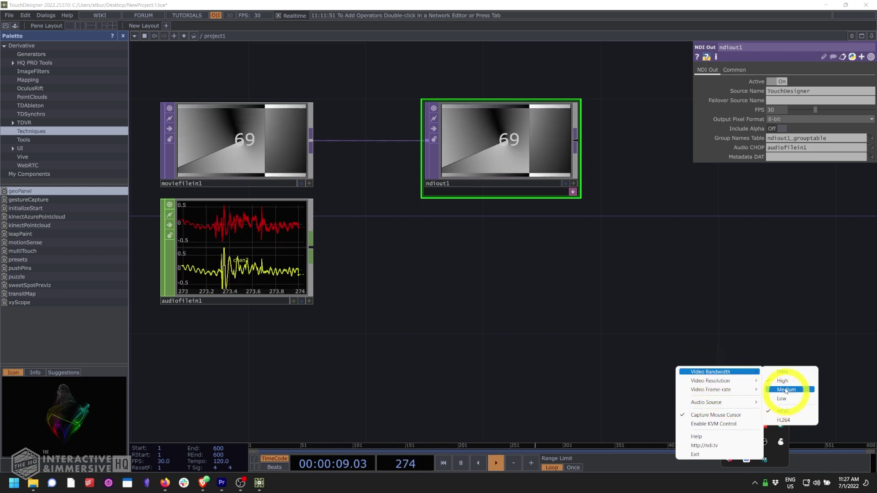
mouse_move(738, 385)
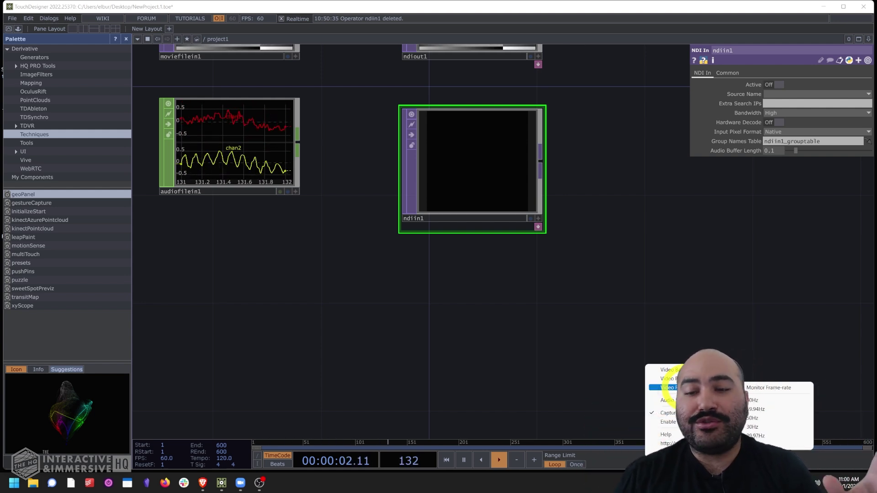
mouse_move(672, 400)
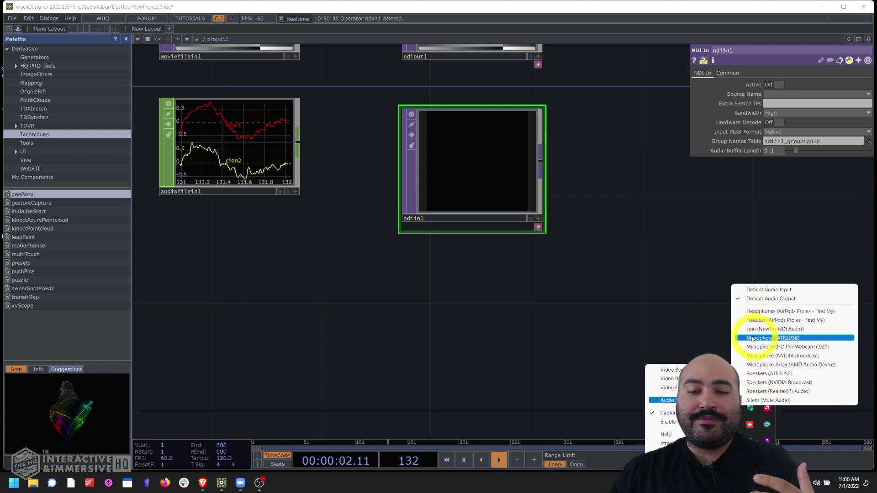
click(673, 323)
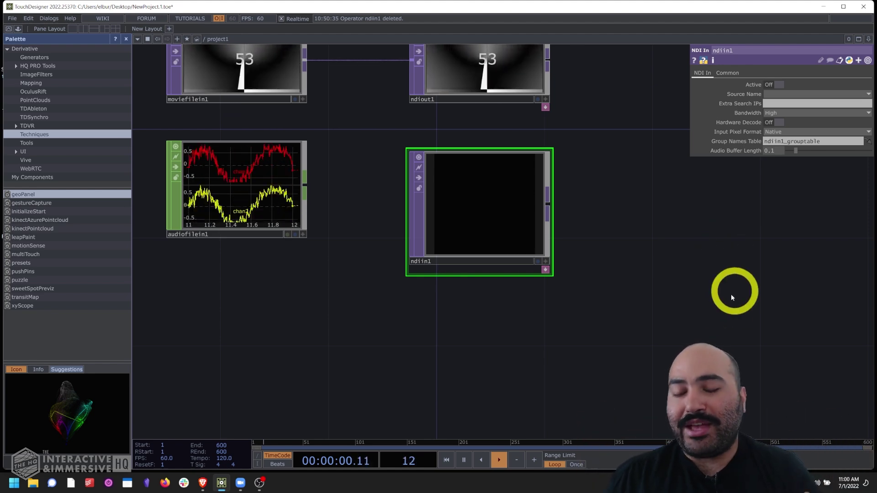
scroll(723, 307, down, 3)
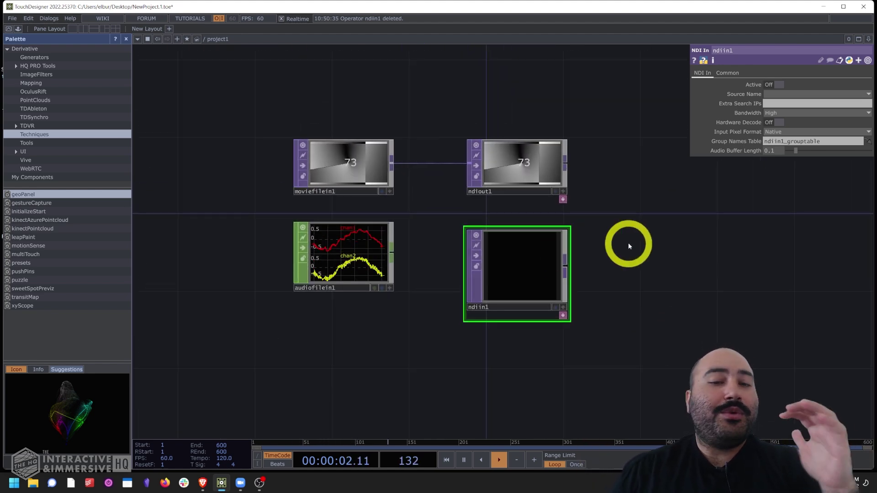